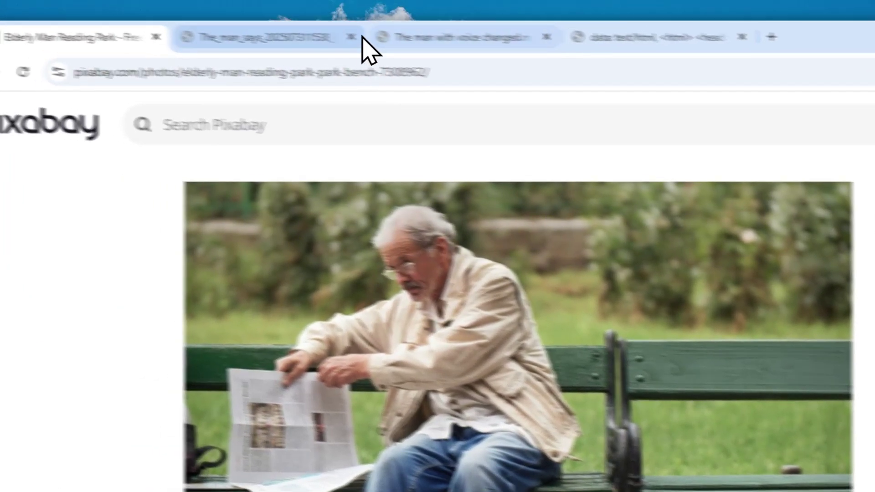
Review the earlier talking video and its voice-changed version, then return to the Pixabay photo
{"action": "left_click", "coordinate": [214, 30]}
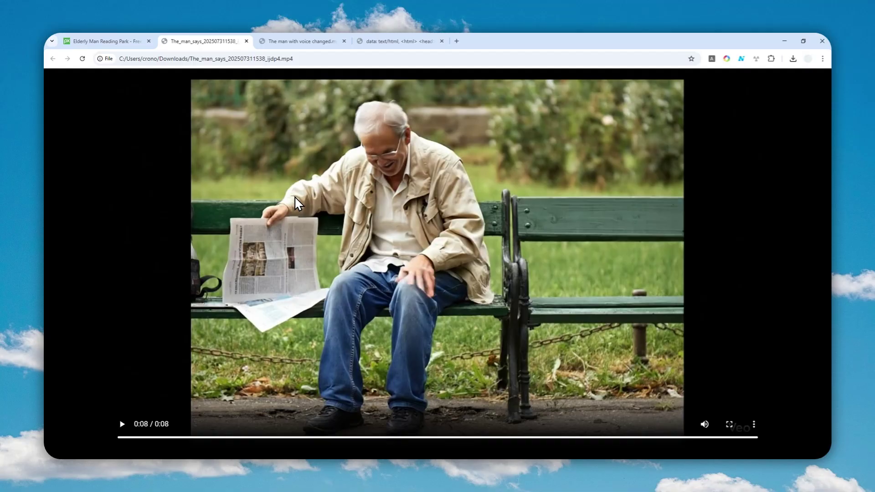
{"action": "left_click", "coordinate": [303, 41]}
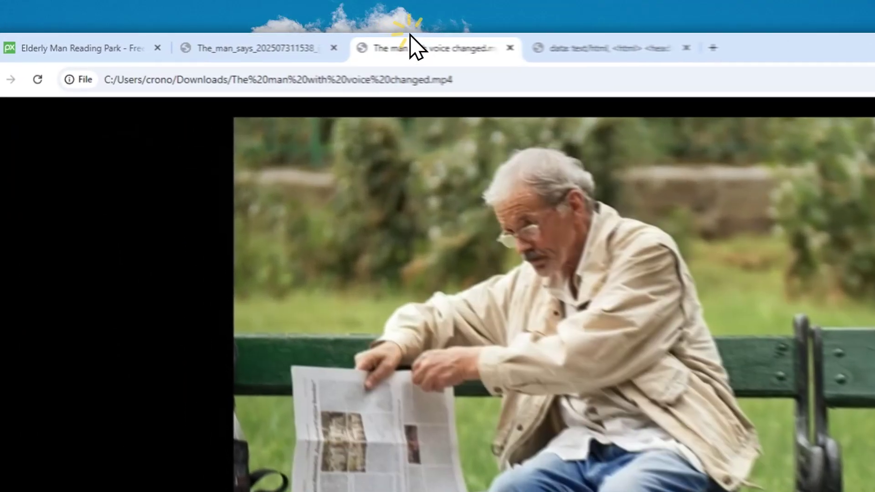
{"action": "left_click", "coordinate": [268, 174]}
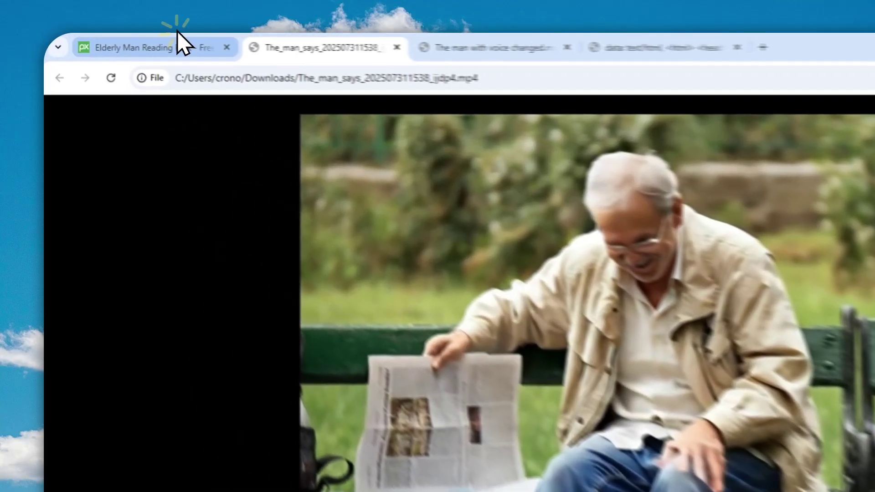
{"action": "left_click", "coordinate": [120, 37]}
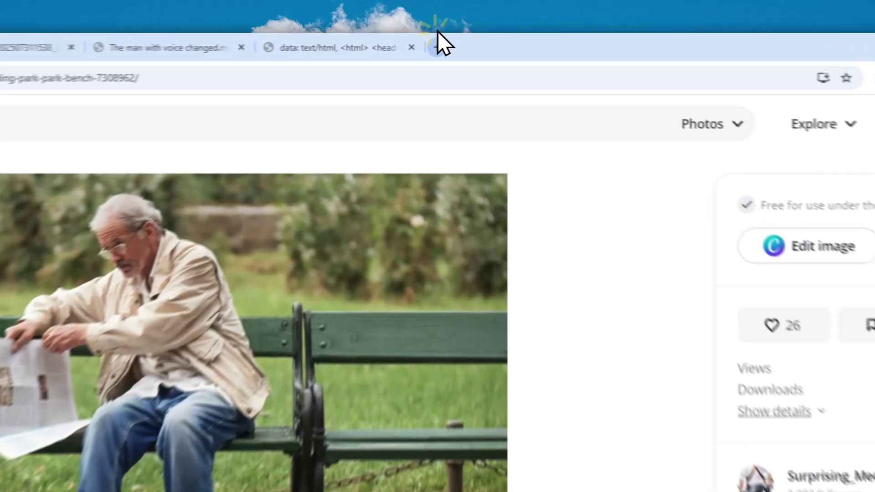
Load gemini.google.com in a new browser tab
{"action": "left_click", "coordinate": [456, 41]}
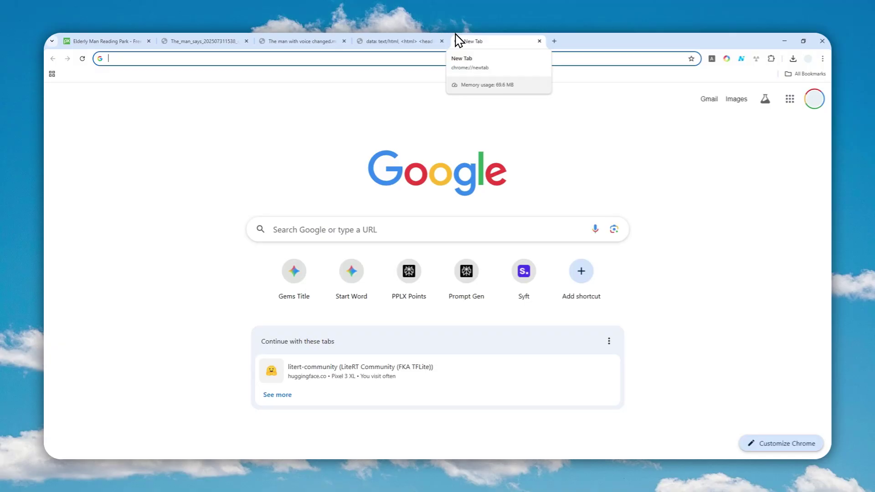
{"action": "type", "text": "gemini.google.com"}
{"action": "key", "text": "Return"}
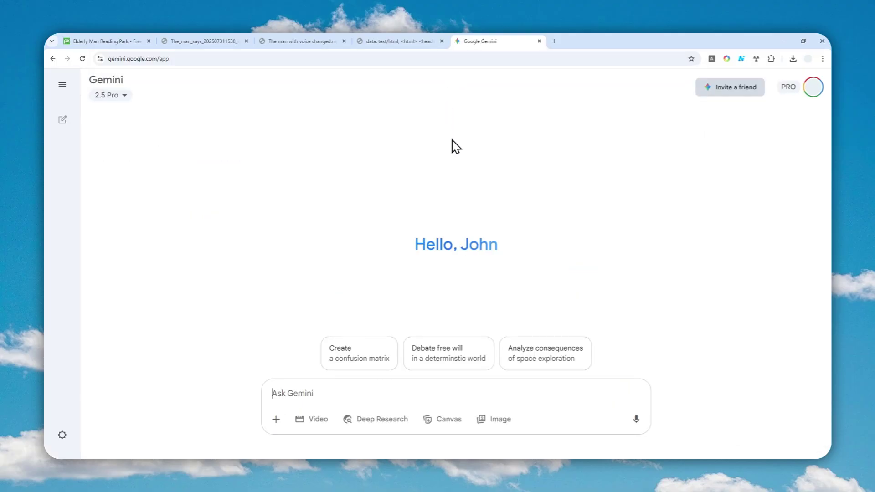
Switch Gemini to video mode and attach the photo AsapGuide 13 (22).jpg
{"action": "left_click", "coordinate": [312, 419]}
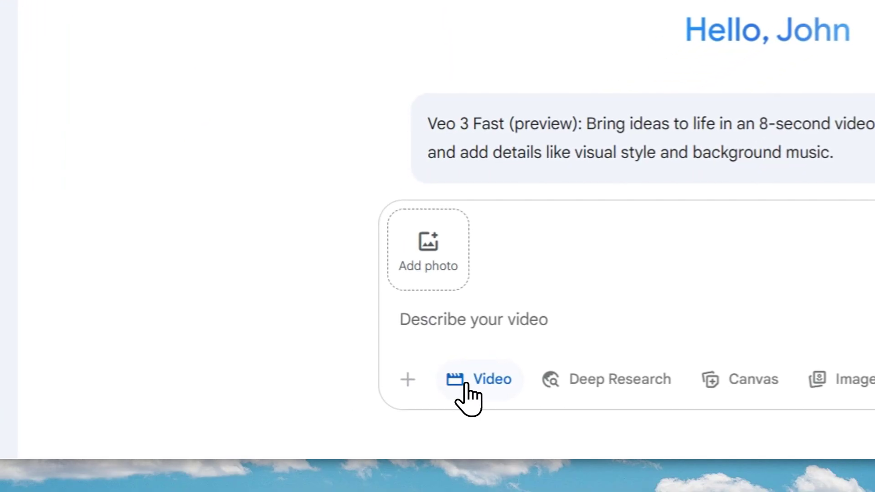
{"action": "left_click", "coordinate": [432, 264]}
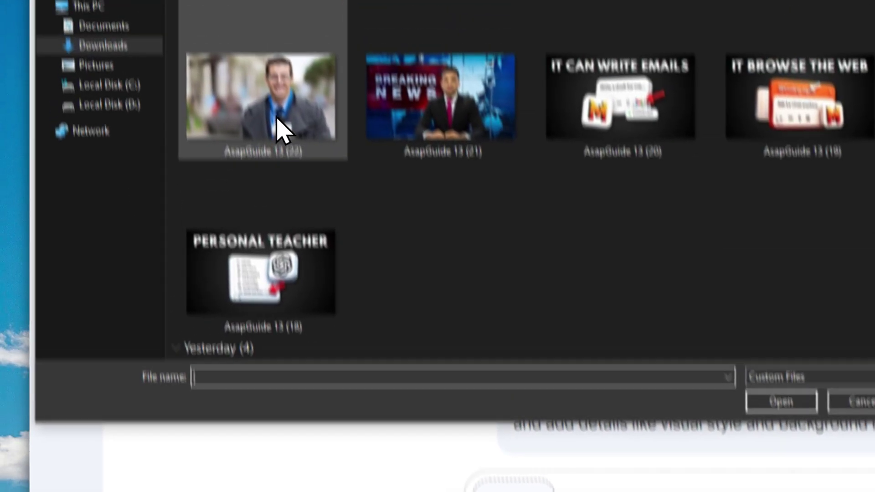
{"action": "left_click", "coordinate": [279, 129]}
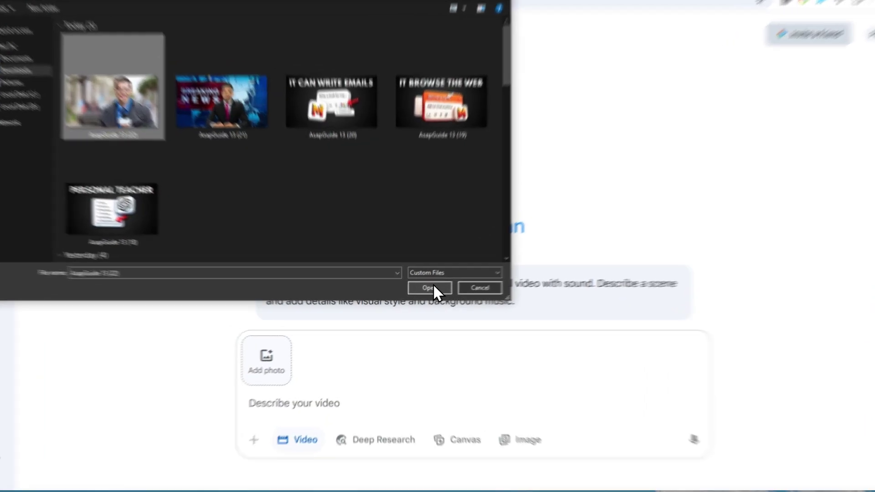
{"action": "left_click", "coordinate": [422, 295]}
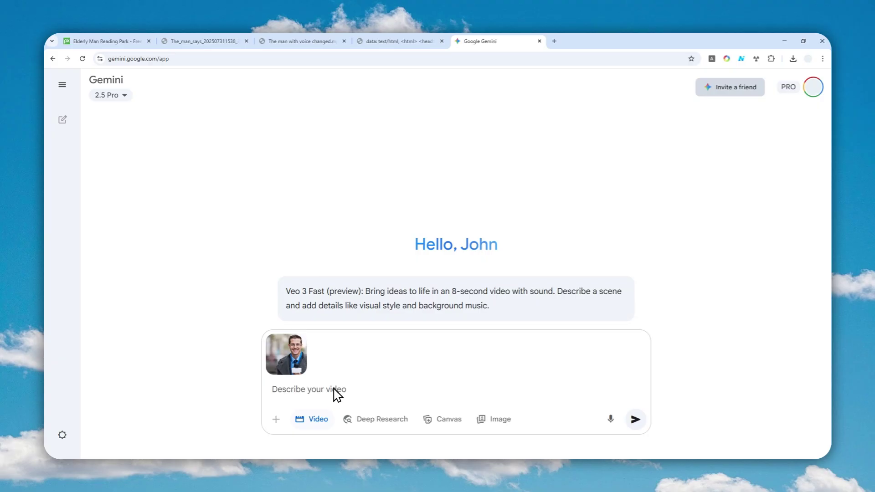
{"action": "mouse_move", "coordinate": [293, 364]}
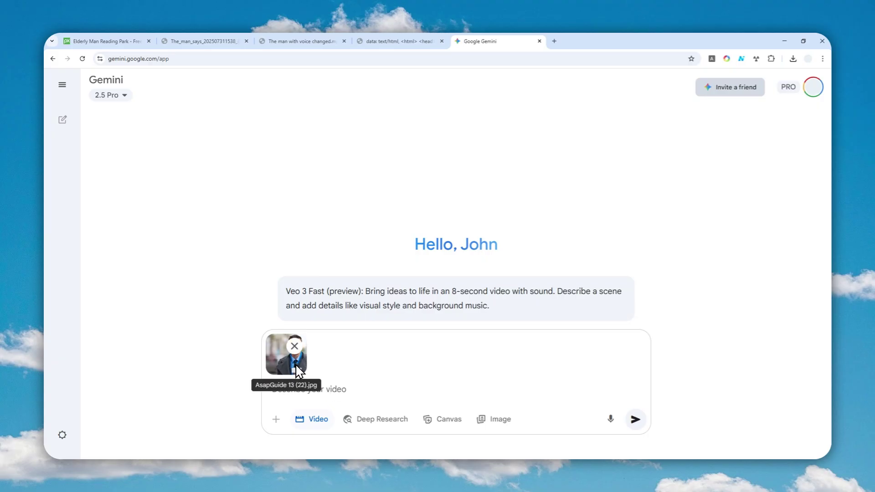
Copy the rainbows-and-Prism joke script from the data tab
{"action": "left_click", "coordinate": [398, 41]}
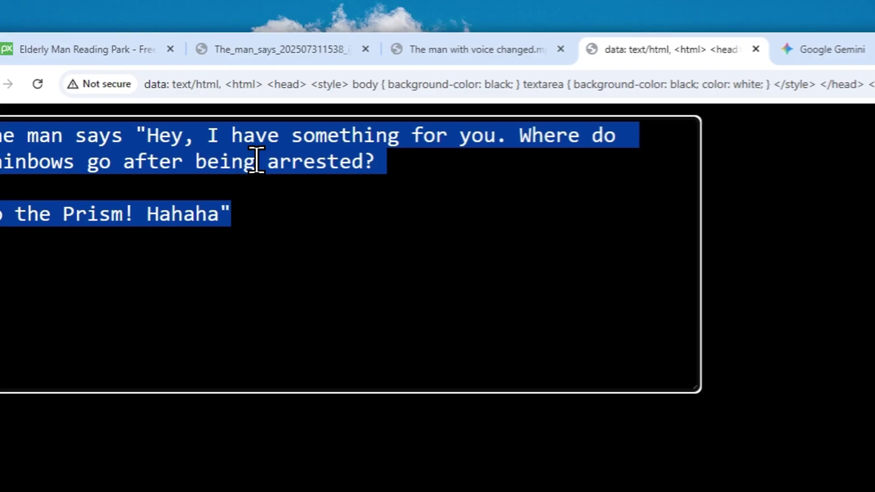
{"action": "right_click", "coordinate": [256, 160]}
{"action": "left_click", "coordinate": [303, 227]}
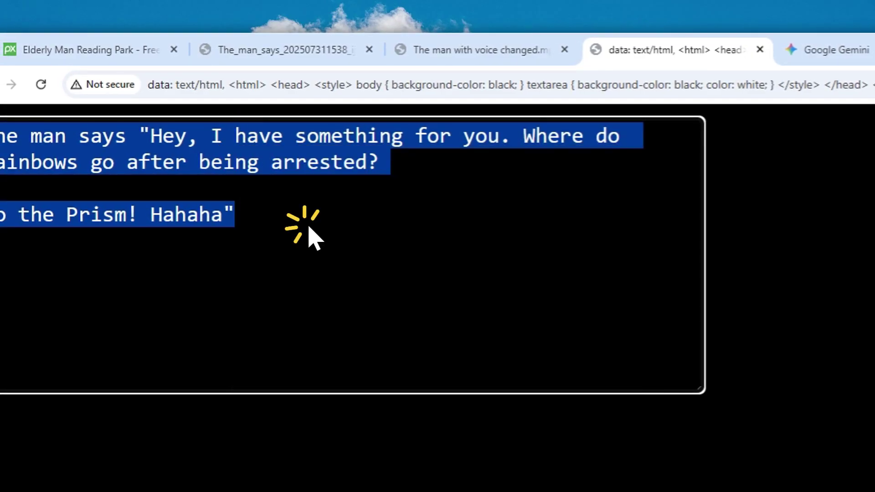
Paste the joke script as Gemini's video description and submit it
{"action": "left_click", "coordinate": [755, 51]}
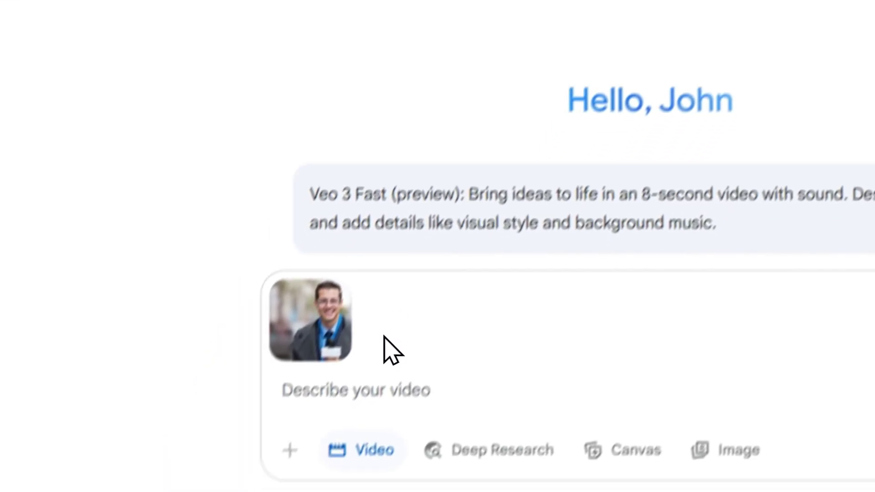
{"action": "left_click", "coordinate": [357, 393]}
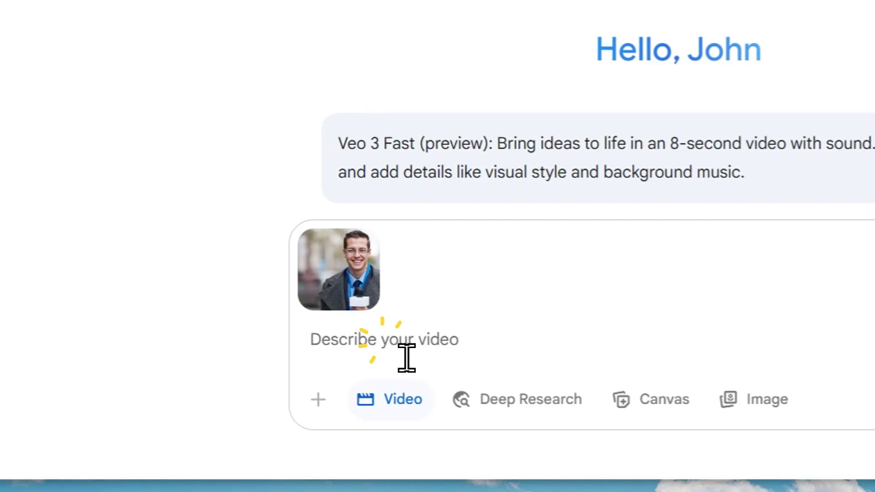
{"action": "right_click", "coordinate": [357, 393]}
{"action": "left_click", "coordinate": [433, 157]}
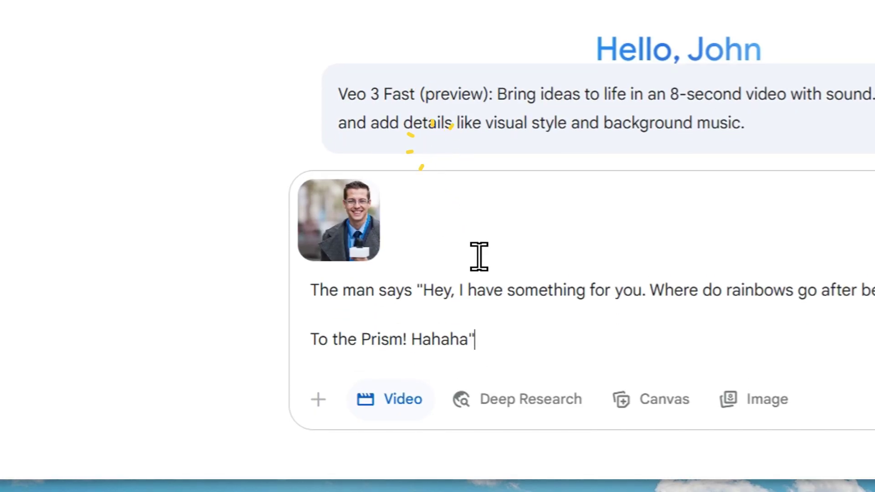
{"action": "left_click_drag", "start_coordinate": [473, 339], "coordinate": [417, 290]}
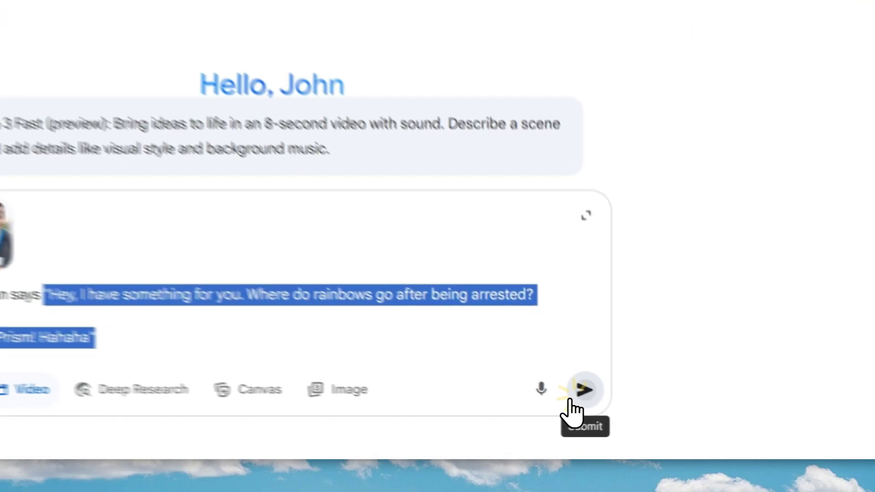
{"action": "left_click", "coordinate": [635, 419]}
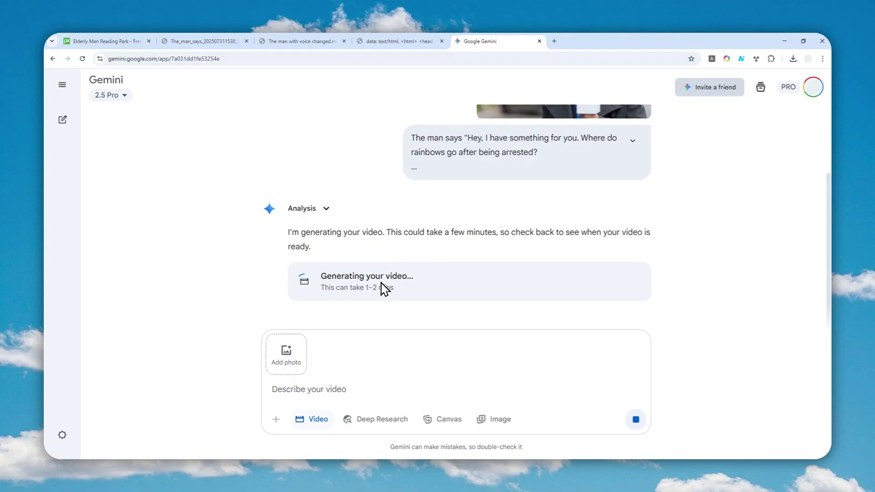
Pause the finished 7-second reporter video and download it as Man_Tells_Joke_Video_Created.mp4
{"action": "left_click", "coordinate": [428, 429]}
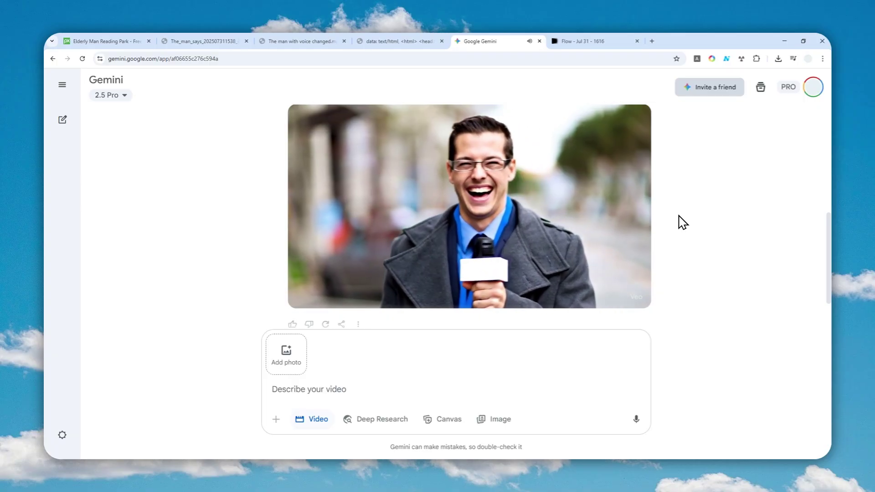
{"action": "mouse_move", "coordinate": [483, 222]}
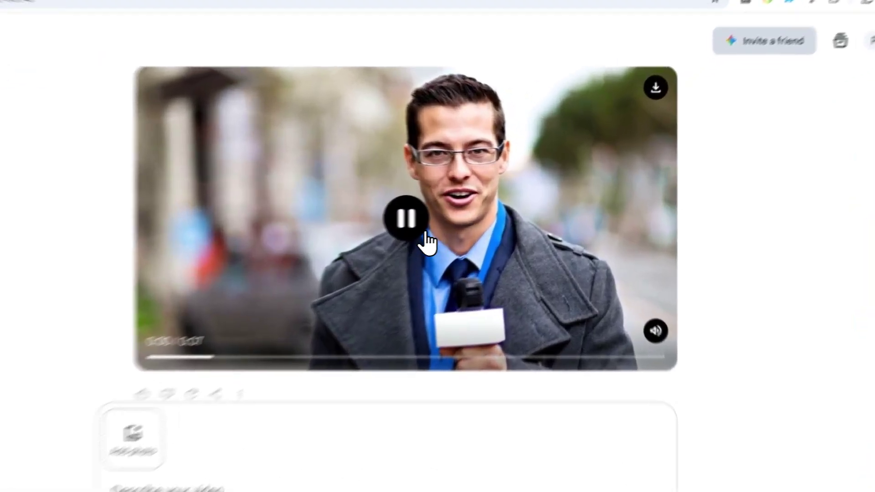
{"action": "left_click", "coordinate": [426, 233]}
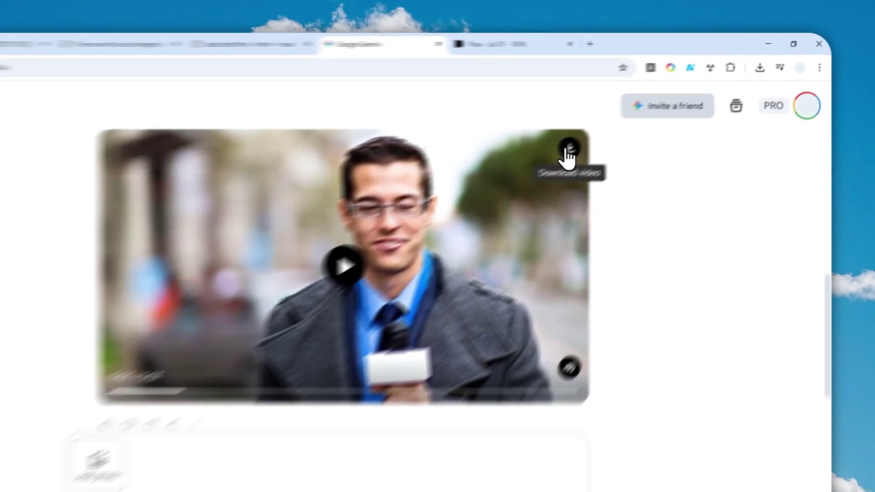
{"action": "left_click", "coordinate": [567, 151]}
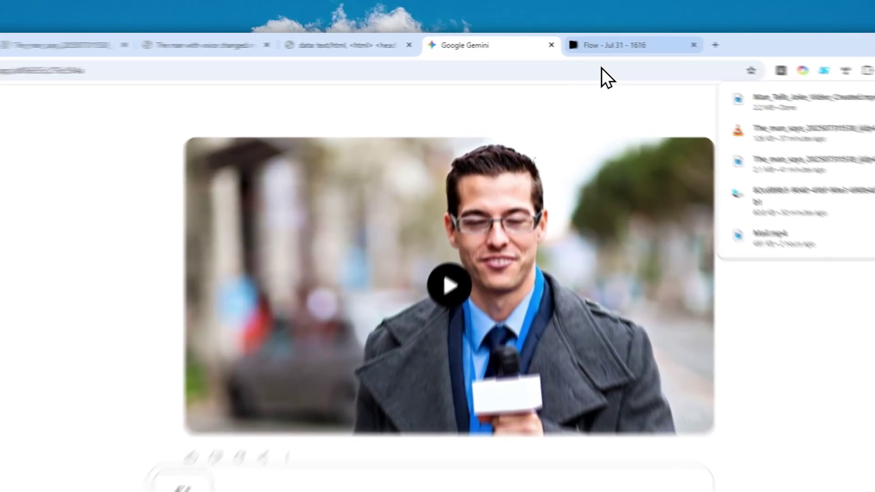
{"action": "left_click", "coordinate": [572, 40]}
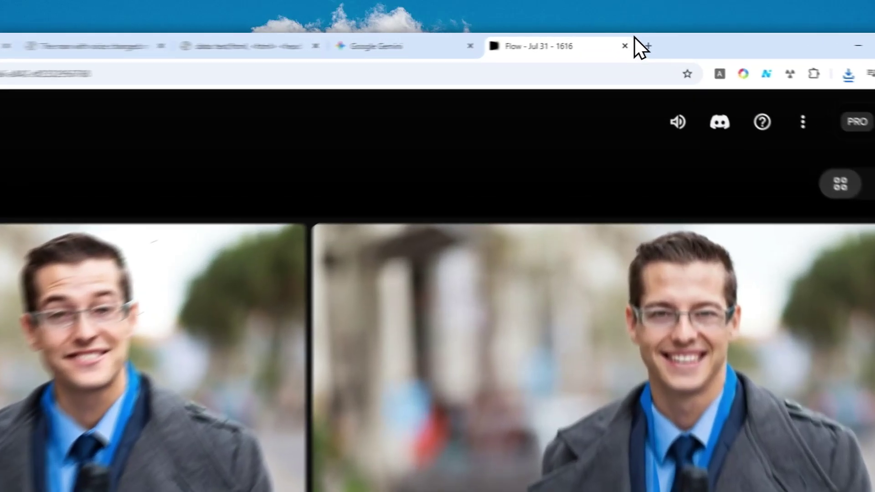
Open elevenlabs.io in a new tab and log in to the Creative Platform workspace
{"action": "left_click", "coordinate": [652, 41]}
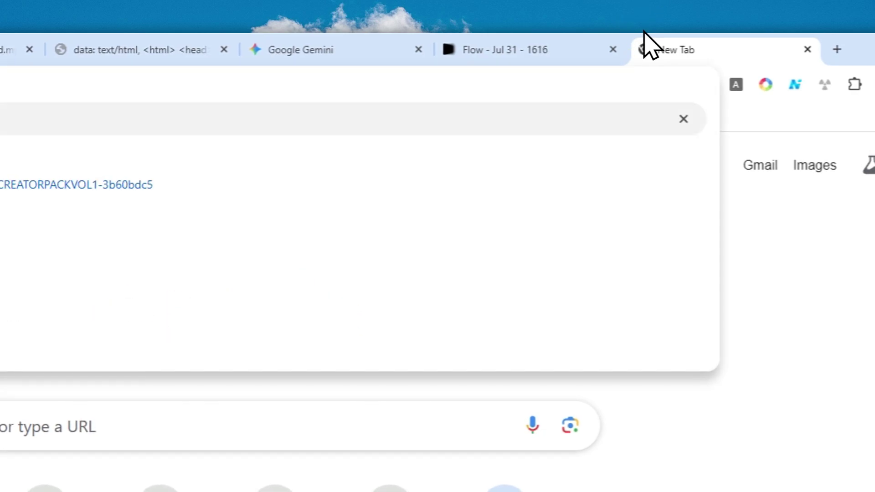
{"action": "key", "text": "Return"}
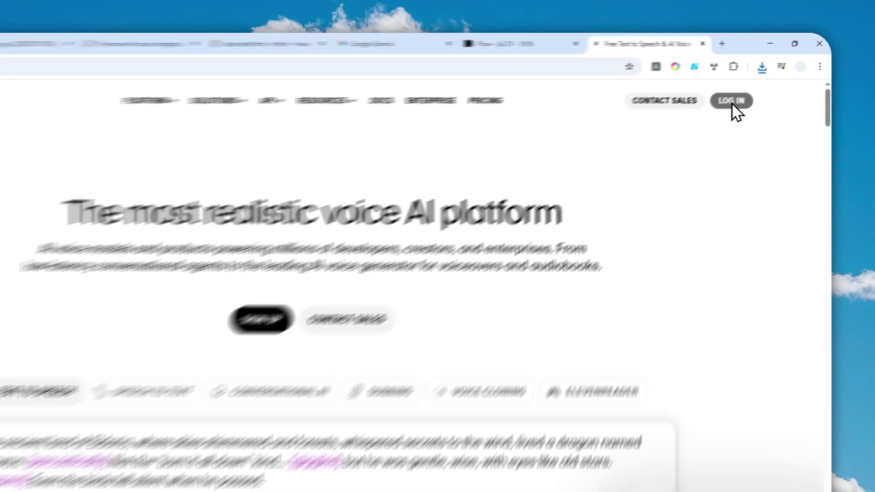
{"action": "left_click", "coordinate": [756, 85]}
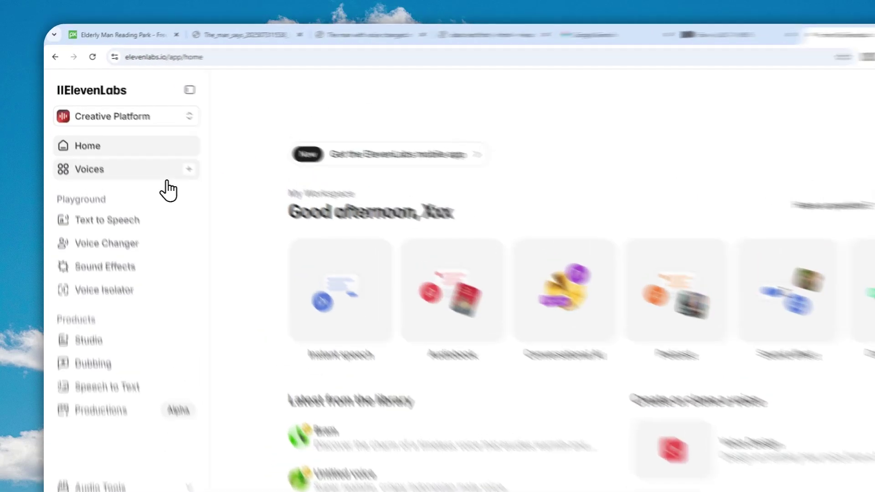
From the Voices library, start an Instant Voice Clone at its Upload Audio step
{"action": "left_click", "coordinate": [102, 151]}
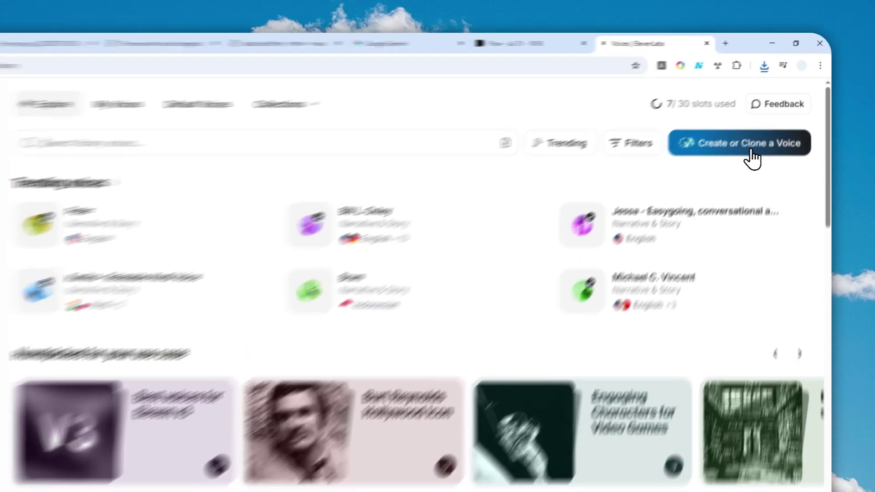
{"action": "left_click", "coordinate": [769, 123]}
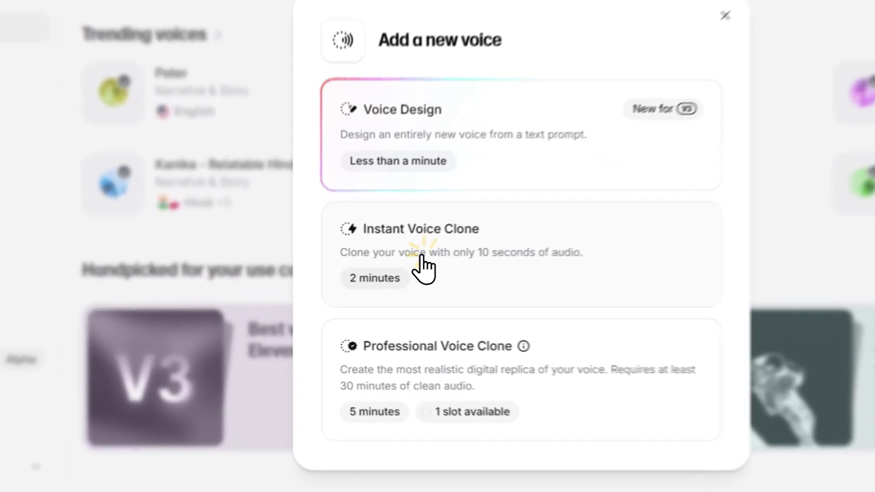
{"action": "left_click", "coordinate": [377, 280]}
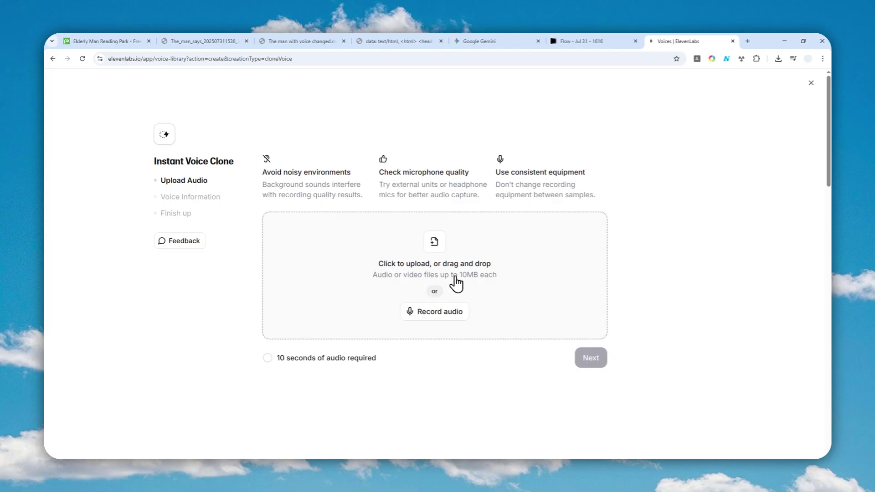
Upload and preview the 16-second sample For my voice clone.mp3, then continue to Voice Information
{"action": "left_click", "coordinate": [413, 263]}
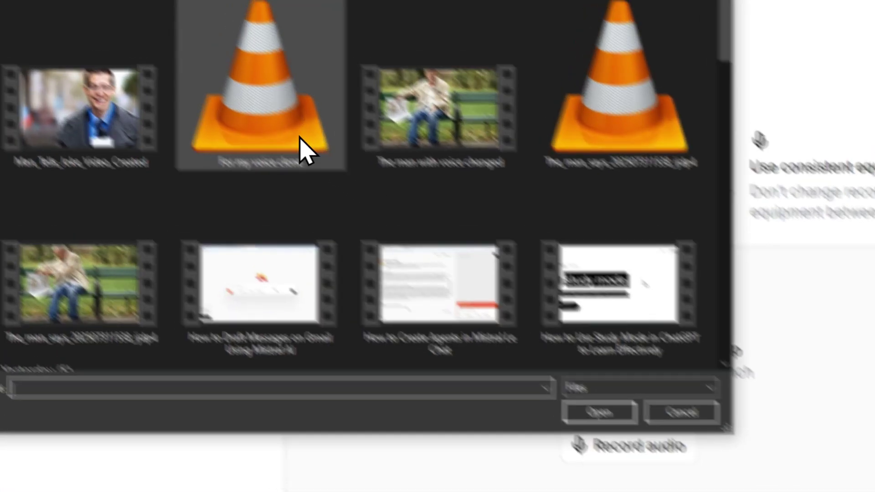
{"action": "left_click", "coordinate": [234, 69]}
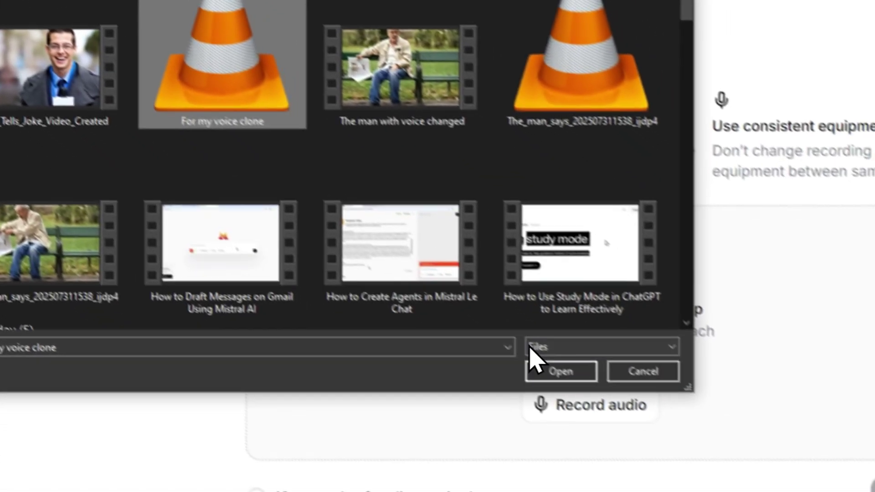
{"action": "left_click", "coordinate": [549, 369]}
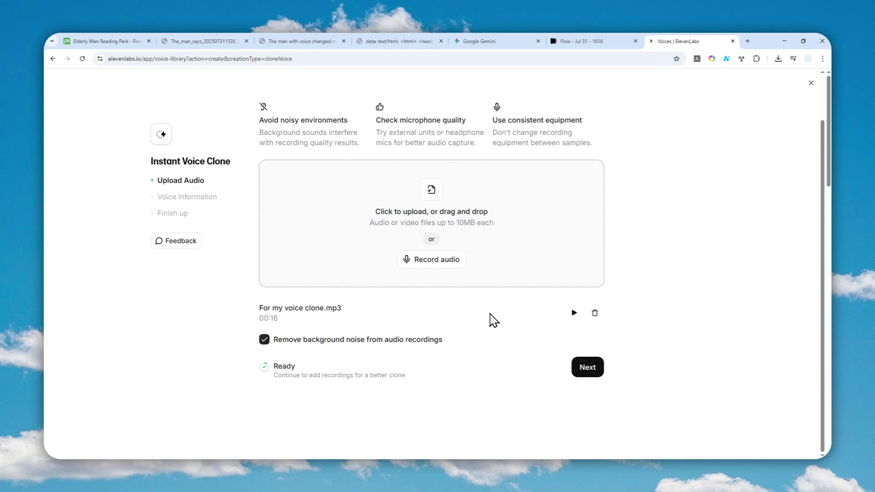
{"action": "left_click", "coordinate": [573, 313]}
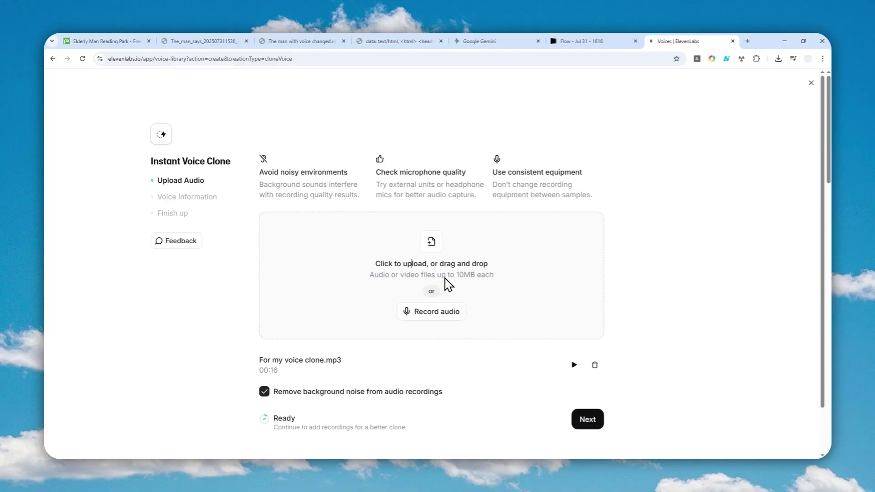
{"action": "left_click", "coordinate": [577, 368]}
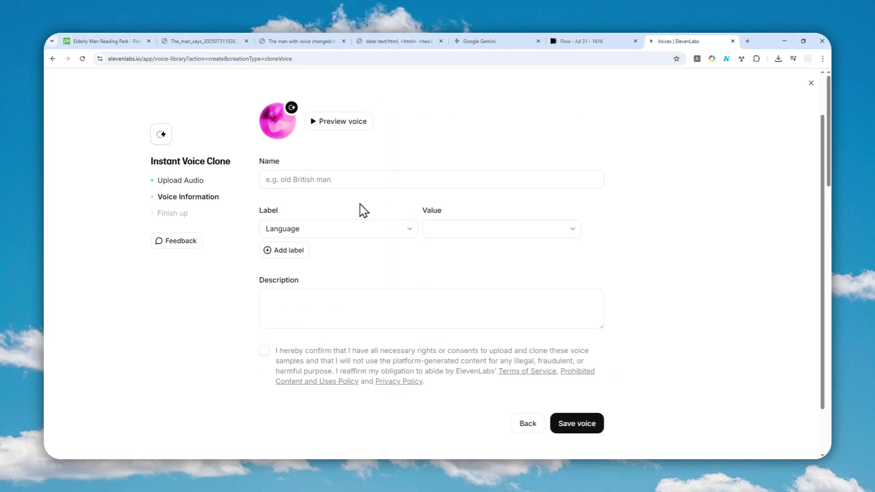
Name the voice My Own Voice and set its language to English
{"action": "left_click", "coordinate": [299, 182]}
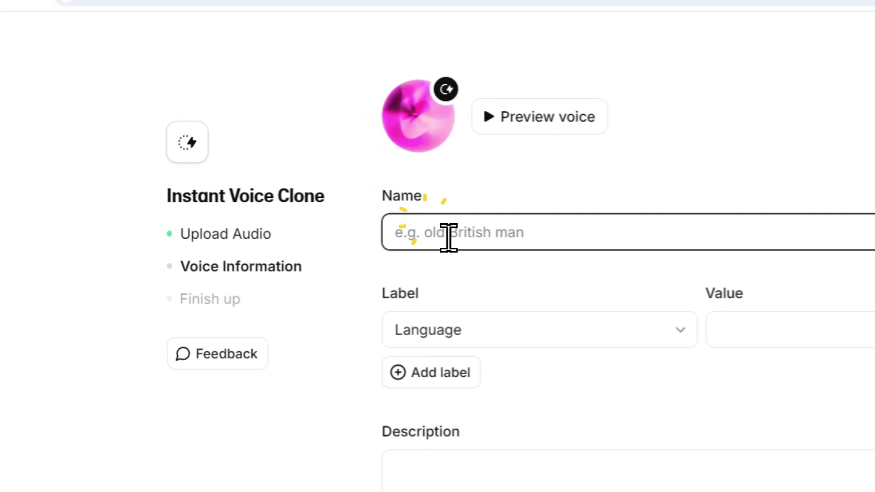
{"action": "type", "text": "My Own Voice"}
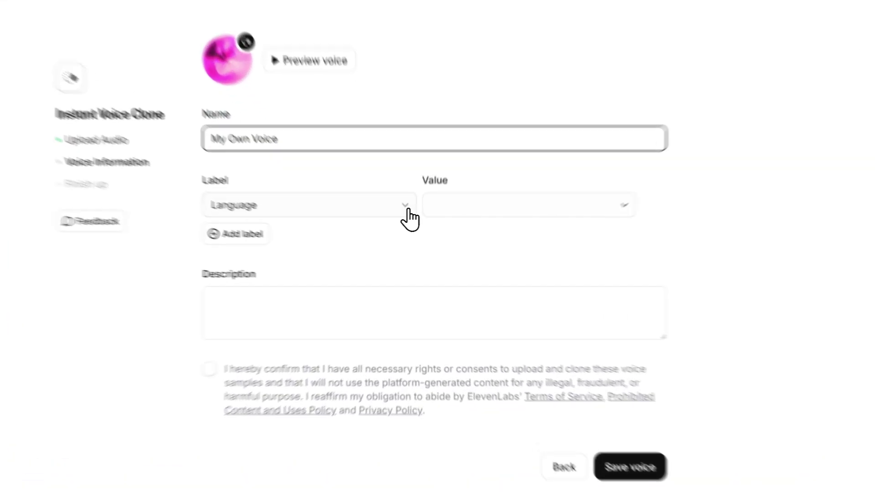
{"action": "left_click", "coordinate": [457, 232]}
{"action": "scroll", "coordinate": [523, 346], "scroll_direction": "down", "scroll_amount": 10}
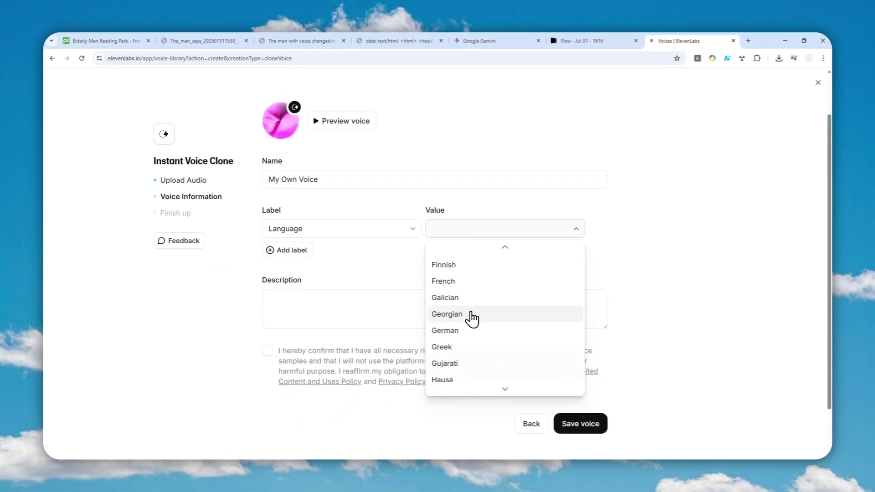
{"action": "scroll", "coordinate": [463, 310], "scroll_direction": "up", "scroll_amount": 3}
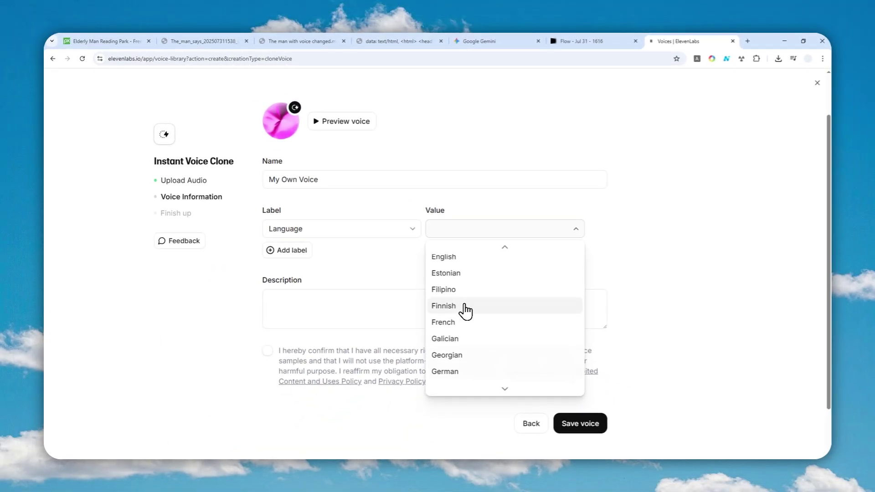
{"action": "scroll", "coordinate": [445, 291], "scroll_direction": "up", "scroll_amount": 2}
{"action": "left_click", "coordinate": [454, 297]}
Add an Accent label set to American
{"action": "left_click", "coordinate": [285, 248]}
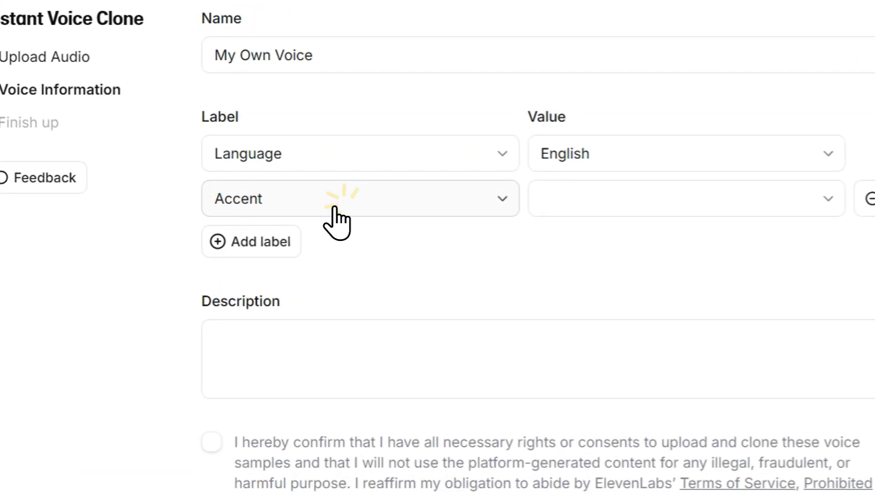
{"action": "left_click", "coordinate": [334, 208]}
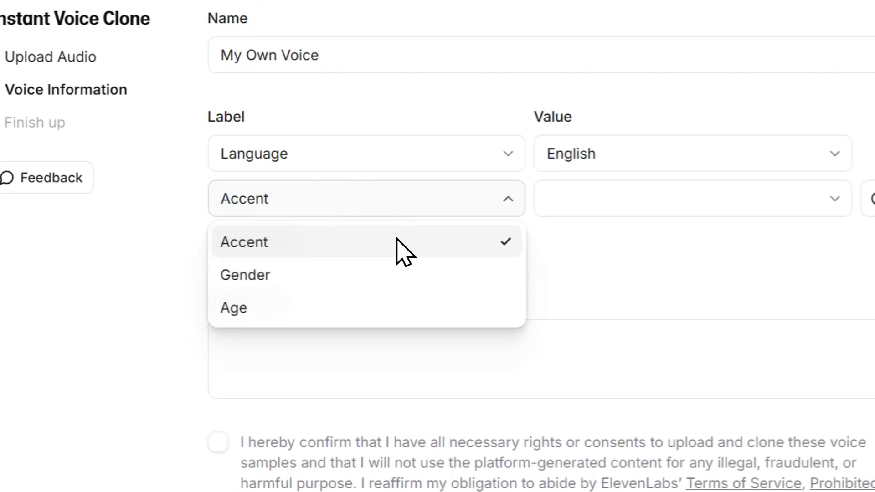
{"action": "left_click", "coordinate": [606, 196]}
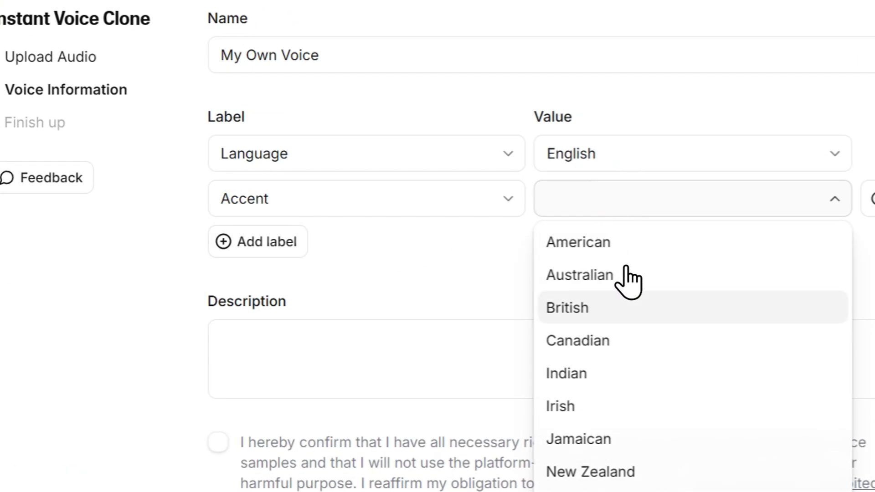
{"action": "scroll", "coordinate": [628, 292], "scroll_direction": "down", "scroll_amount": 3}
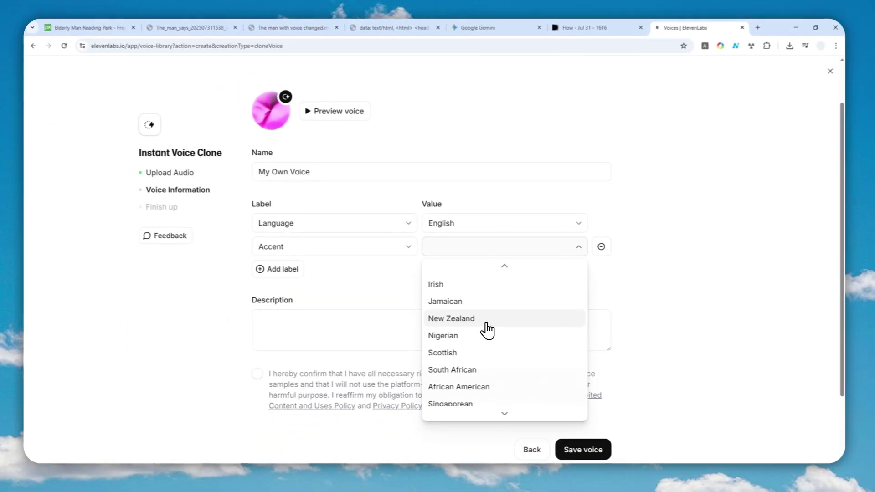
{"action": "scroll", "coordinate": [486, 330], "scroll_direction": "down", "scroll_amount": 5}
{"action": "scroll", "coordinate": [486, 348], "scroll_direction": "down", "scroll_amount": 5}
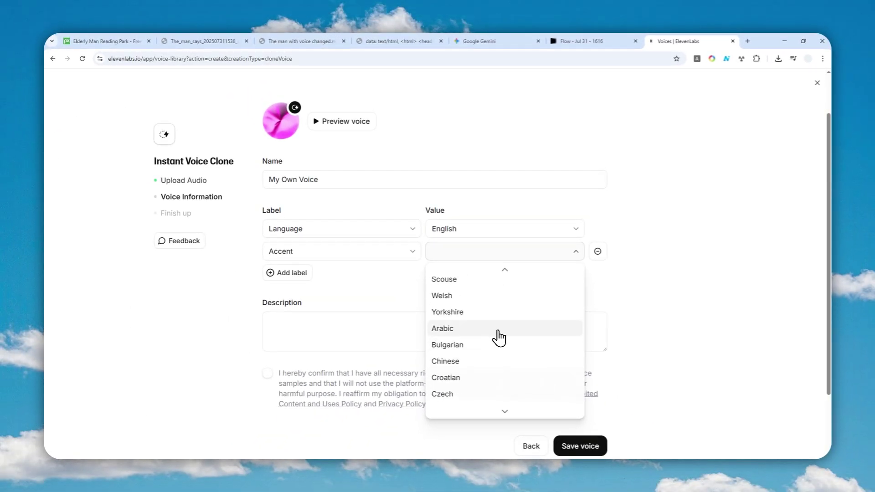
{"action": "scroll", "coordinate": [498, 345], "scroll_direction": "down", "scroll_amount": 3}
{"action": "scroll", "coordinate": [493, 351], "scroll_direction": "down", "scroll_amount": 4}
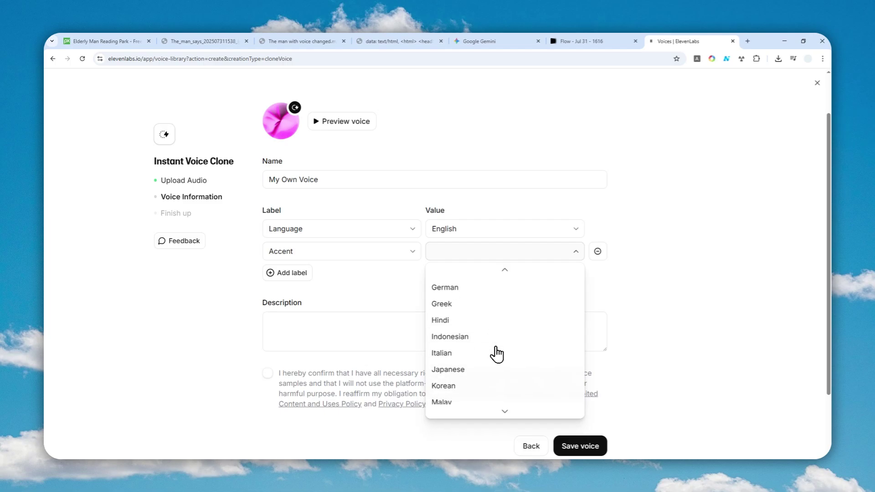
{"action": "scroll", "coordinate": [506, 342], "scroll_direction": "down", "scroll_amount": 4}
{"action": "scroll", "coordinate": [507, 345], "scroll_direction": "up", "scroll_amount": 10}
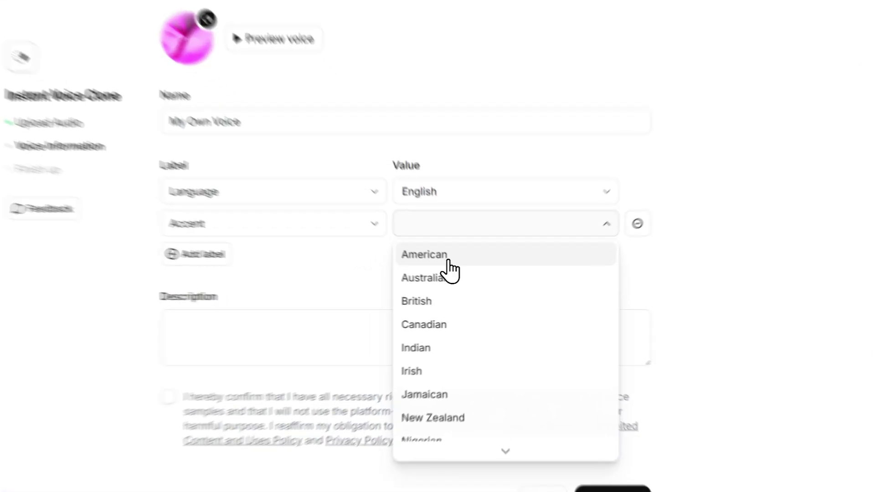
{"action": "left_click", "coordinate": [448, 261]}
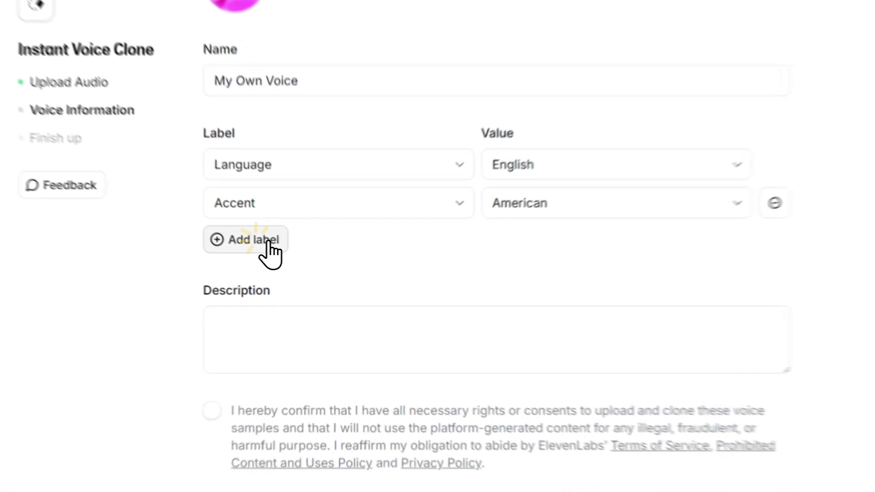
Add Gender and Age labels set to Male and Young
{"action": "left_click", "coordinate": [293, 272]}
{"action": "left_click", "coordinate": [410, 237]}
{"action": "left_click", "coordinate": [259, 273]}
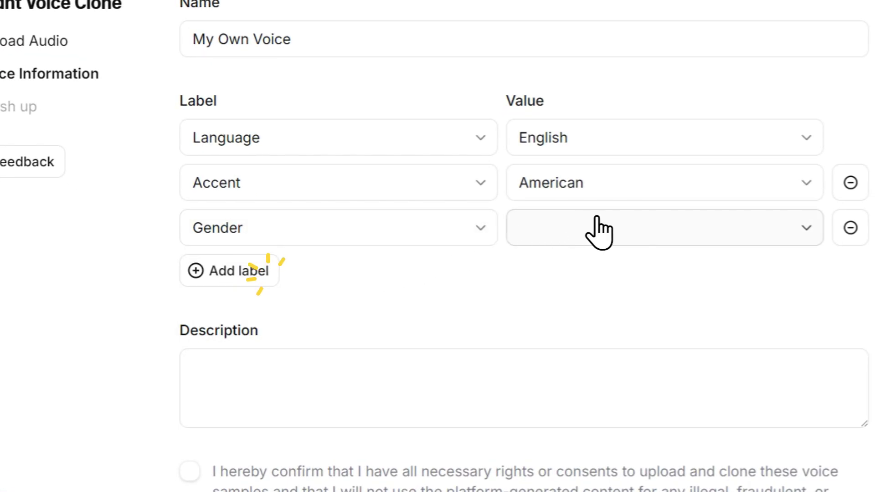
{"action": "left_click", "coordinate": [601, 237]}
{"action": "left_click", "coordinate": [571, 273]}
{"action": "left_click", "coordinate": [234, 271]}
{"action": "left_click", "coordinate": [442, 275]}
{"action": "left_click", "coordinate": [306, 273]}
{"action": "left_click", "coordinate": [636, 230]}
{"action": "left_click", "coordinate": [575, 286]}
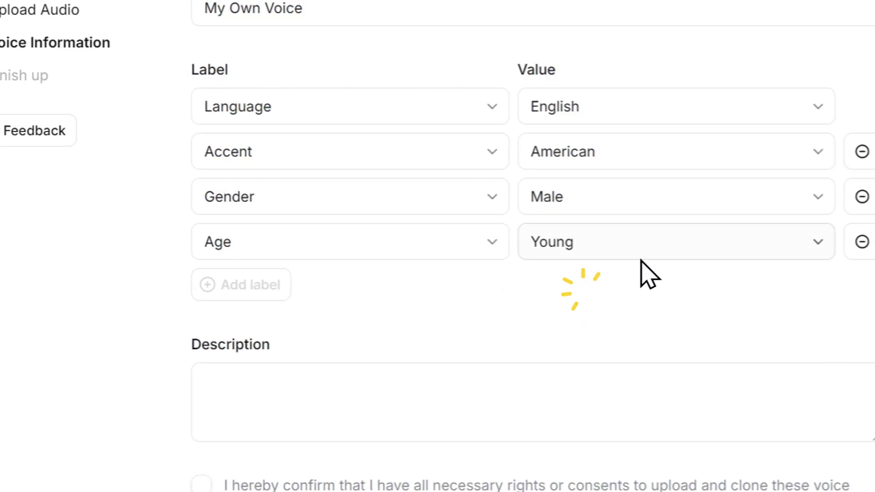
Describe the voice as 'My own voice' and confirm the consent checkbox
{"action": "left_click", "coordinate": [314, 346]}
{"action": "scroll", "coordinate": [580, 239], "scroll_direction": "down", "scroll_amount": 5}
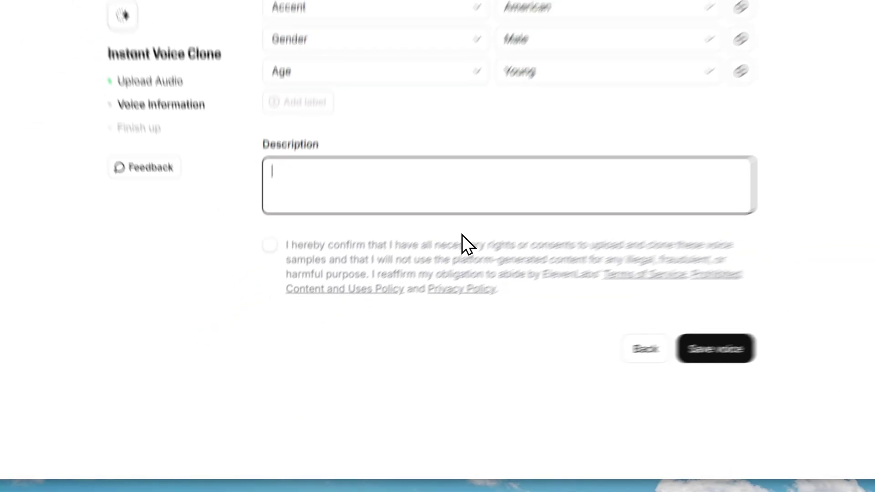
{"action": "type", "text": "My own voice"}
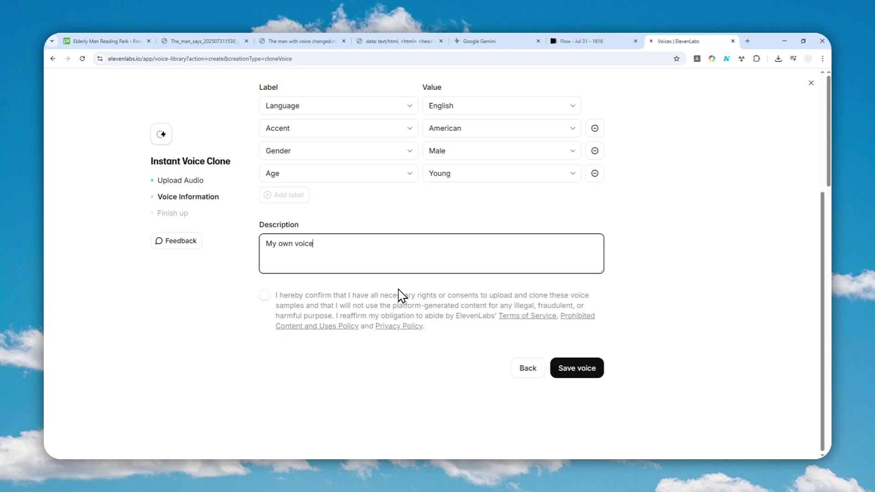
{"action": "left_click", "coordinate": [264, 296]}
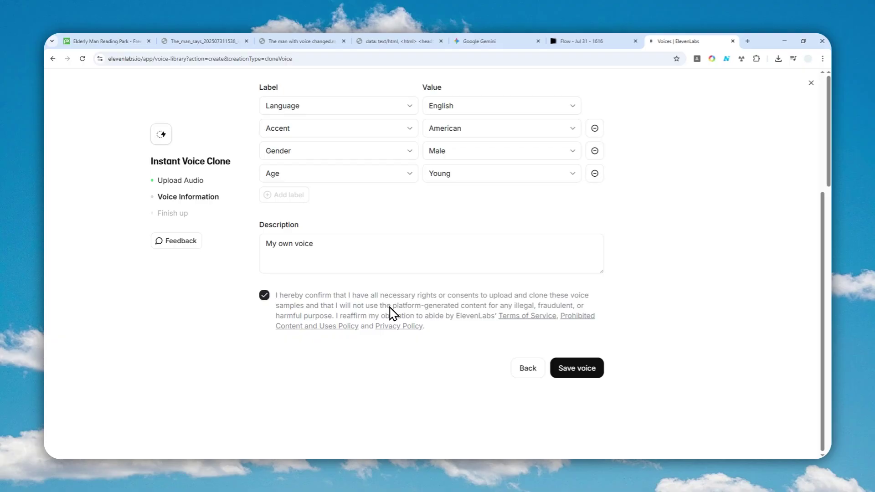
{"action": "scroll", "coordinate": [413, 301], "scroll_direction": "up", "scroll_amount": 3}
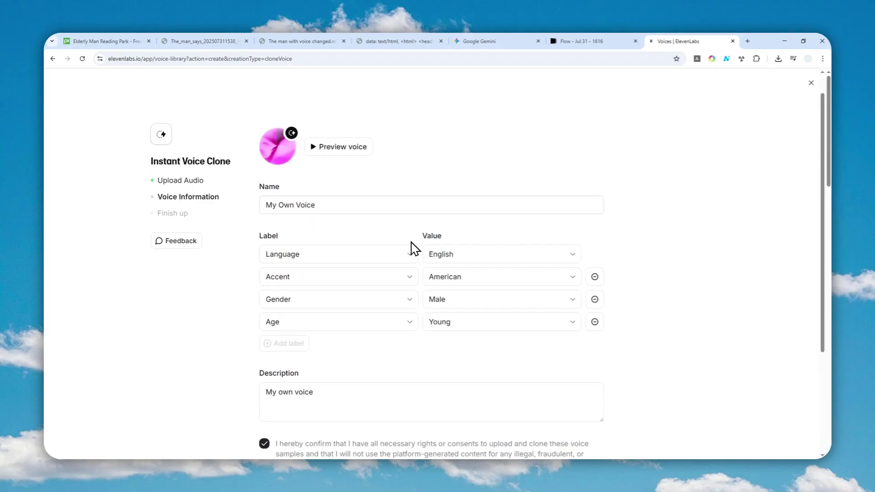
Save the My Own Voice clone and skip the try-out screen
{"action": "scroll", "coordinate": [410, 211], "scroll_direction": "down", "scroll_amount": 3}
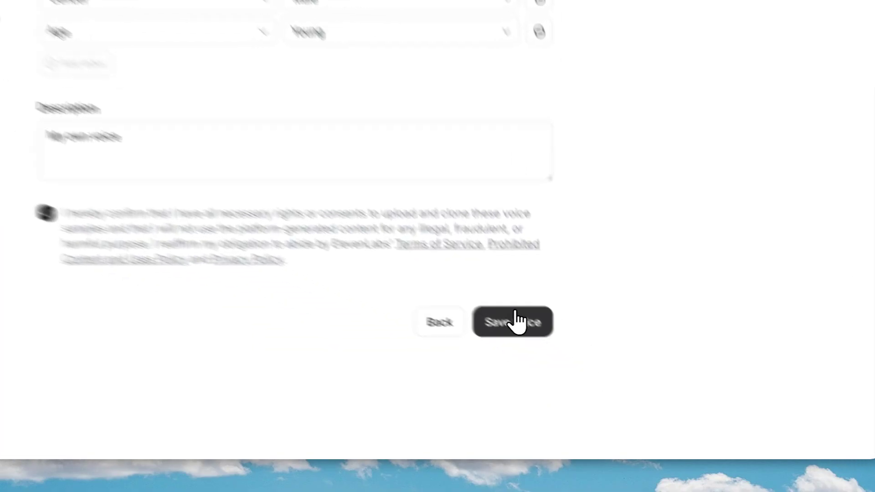
{"action": "left_click", "coordinate": [514, 318]}
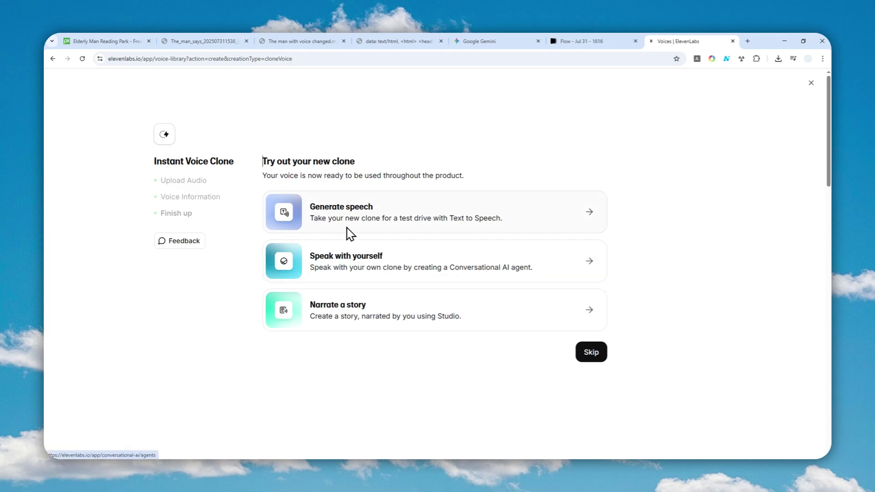
{"action": "left_click", "coordinate": [590, 352]}
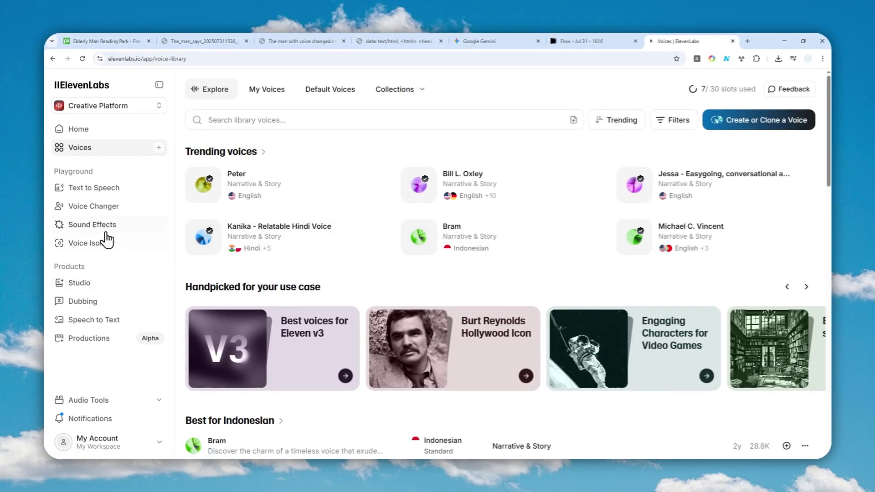
Load Man_Tells_Joke_Video_Created.mp4 into the Voice Changer and pick My Own Voice from instant clones
{"action": "left_click", "coordinate": [90, 210]}
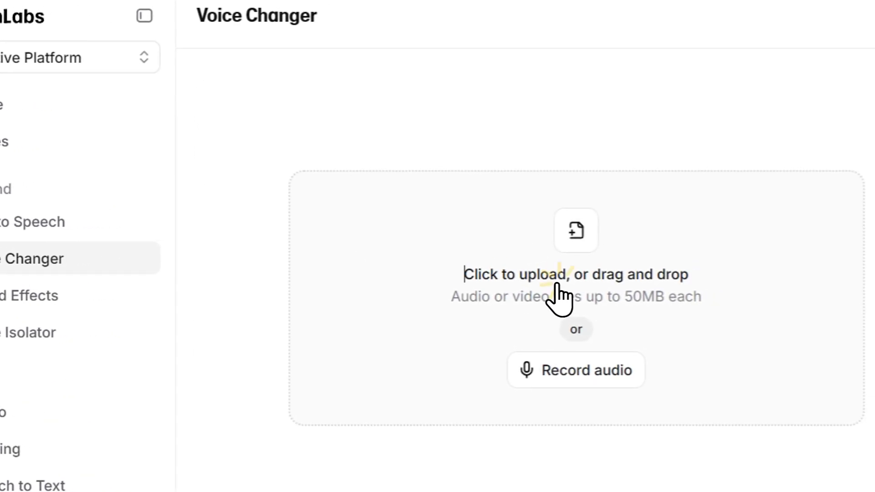
{"action": "left_click", "coordinate": [690, 271]}
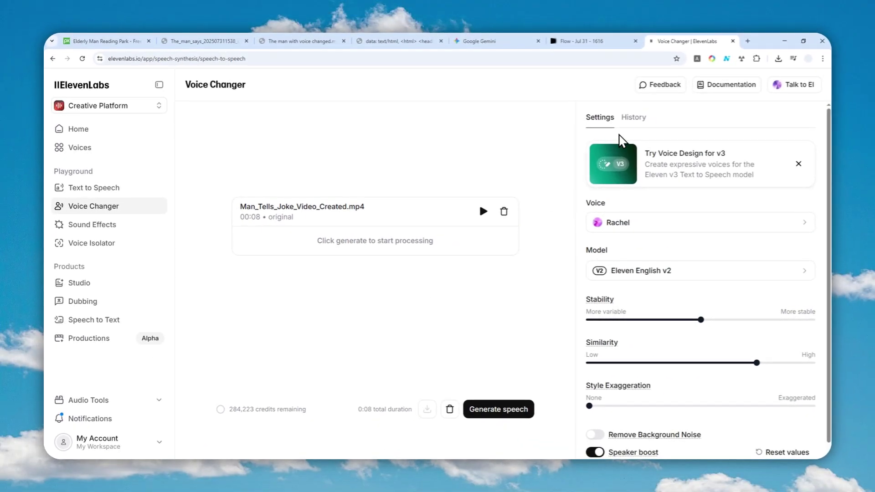
{"action": "left_click", "coordinate": [638, 226]}
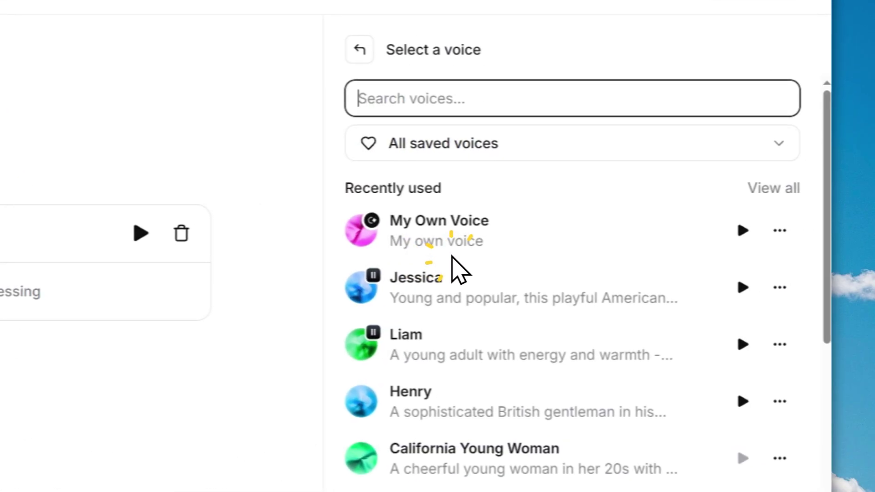
{"action": "left_click", "coordinate": [428, 138]}
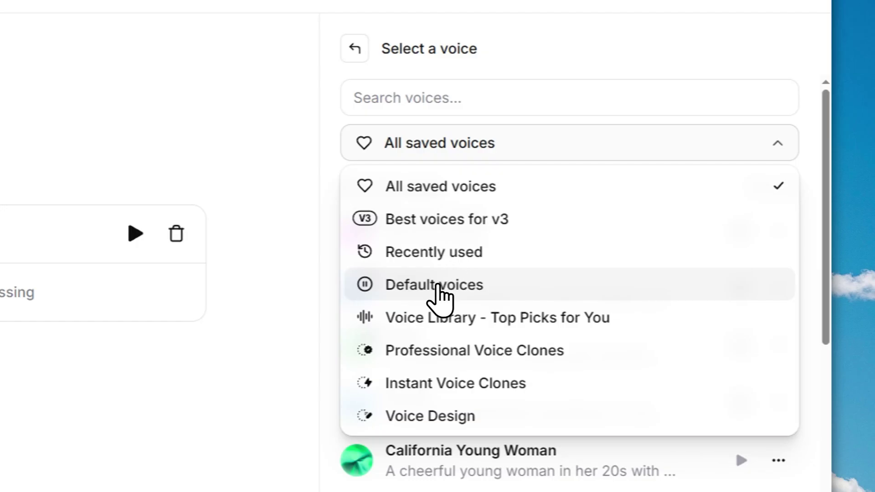
{"action": "scroll", "coordinate": [438, 364], "scroll_direction": "down", "scroll_amount": 2}
{"action": "left_click", "coordinate": [430, 362]}
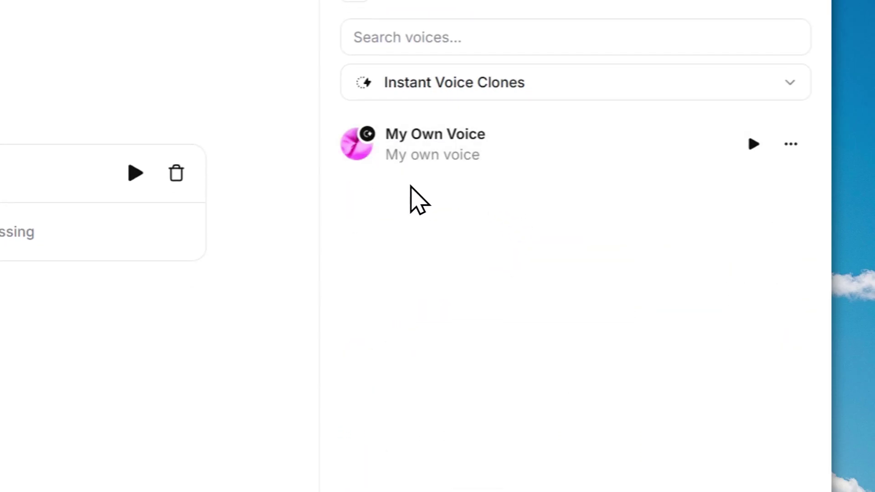
{"action": "left_click", "coordinate": [477, 151]}
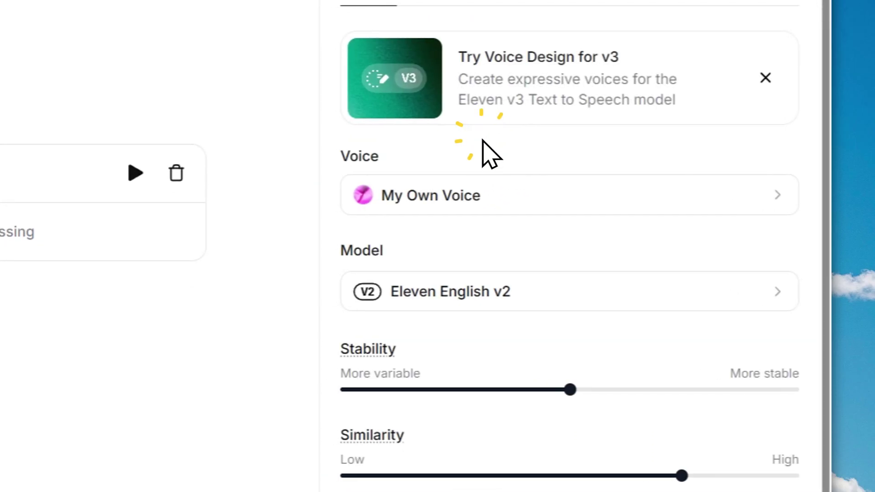
Reset voice settings to defaults and turn on Remove Background Noise
{"action": "scroll", "coordinate": [623, 310], "scroll_direction": "down", "scroll_amount": 1}
{"action": "left_click", "coordinate": [744, 428]}
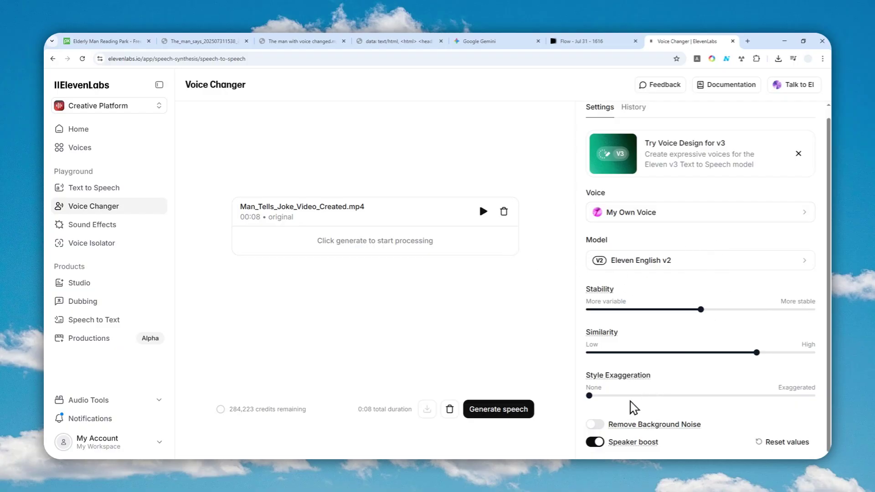
{"action": "left_click", "coordinate": [595, 424]}
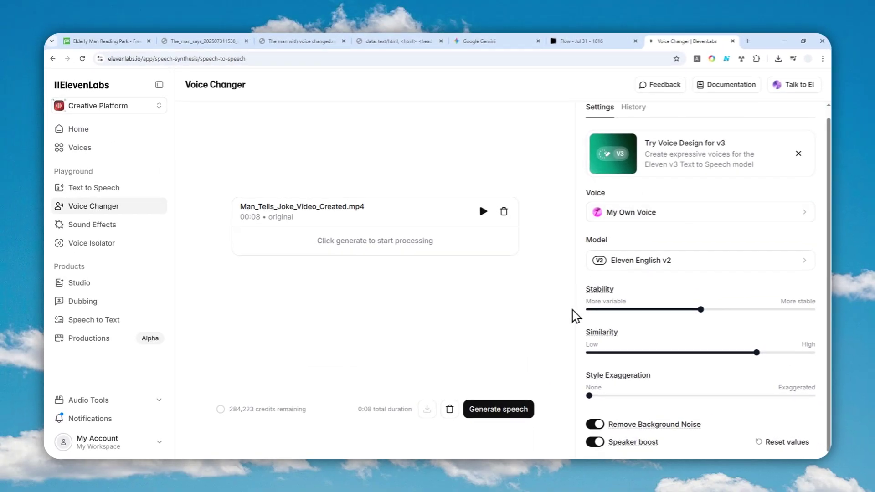
Convert the video's speech to My Own Voice and replay the 8-second result from the start
{"action": "left_click", "coordinate": [508, 405]}
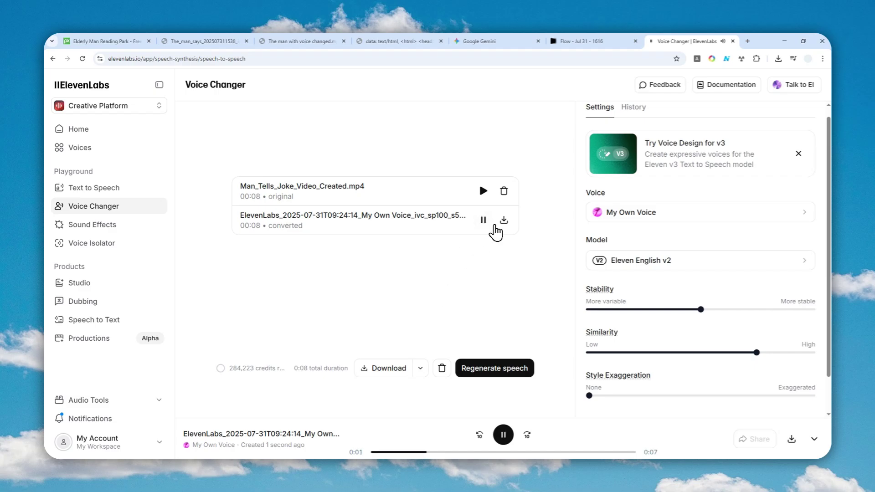
{"action": "left_click", "coordinate": [483, 220]}
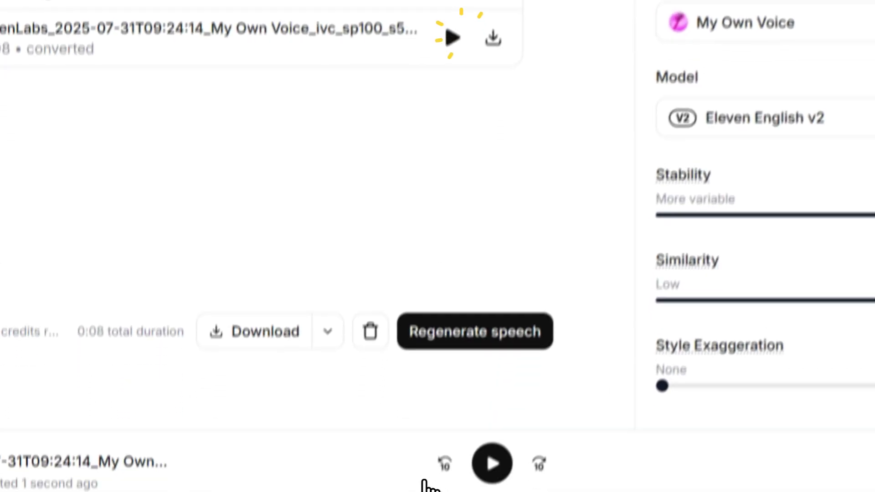
{"action": "left_click_drag", "start_coordinate": [461, 453], "coordinate": [364, 455]}
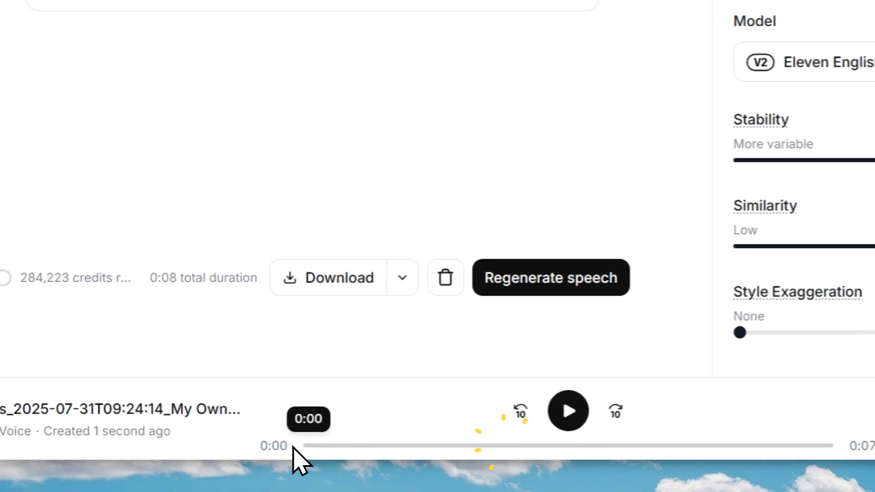
{"action": "left_click", "coordinate": [573, 420]}
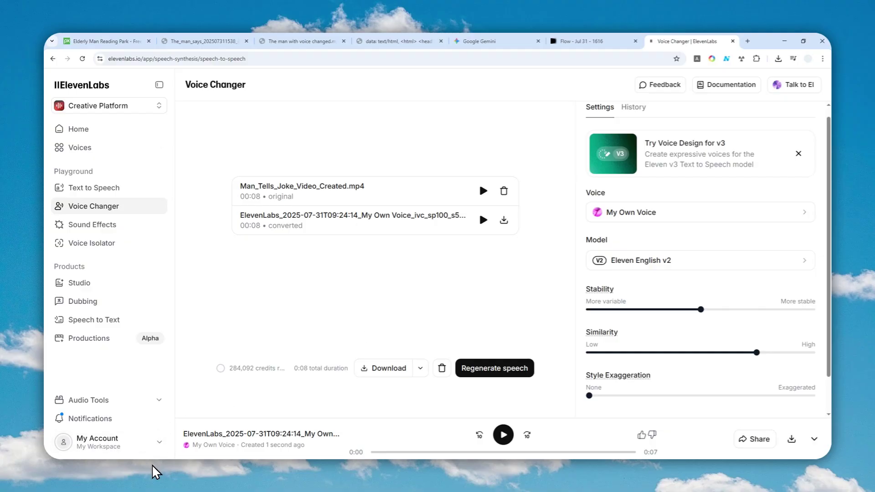
Download the converted My Own Voice clip from ElevenLabs as an MP3 file
{"action": "left_click", "coordinate": [166, 461]}
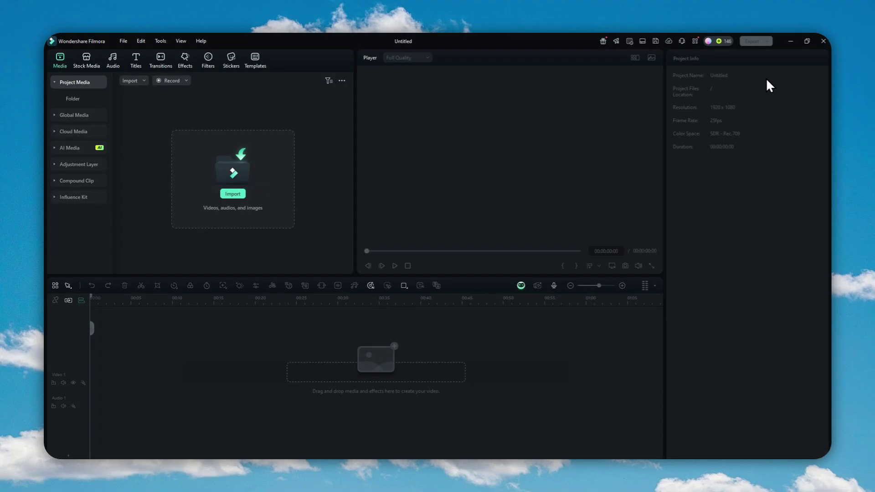
{"action": "left_click", "coordinate": [790, 41]}
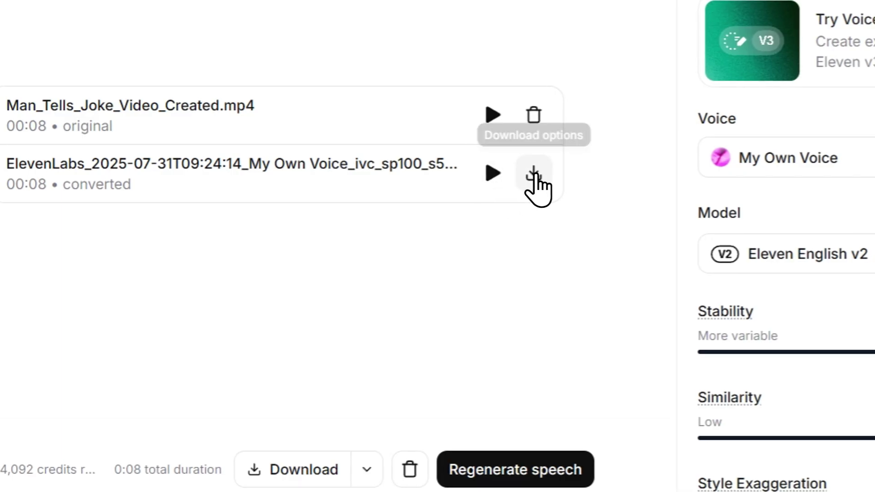
{"action": "left_click", "coordinate": [534, 175]}
{"action": "left_click", "coordinate": [570, 218]}
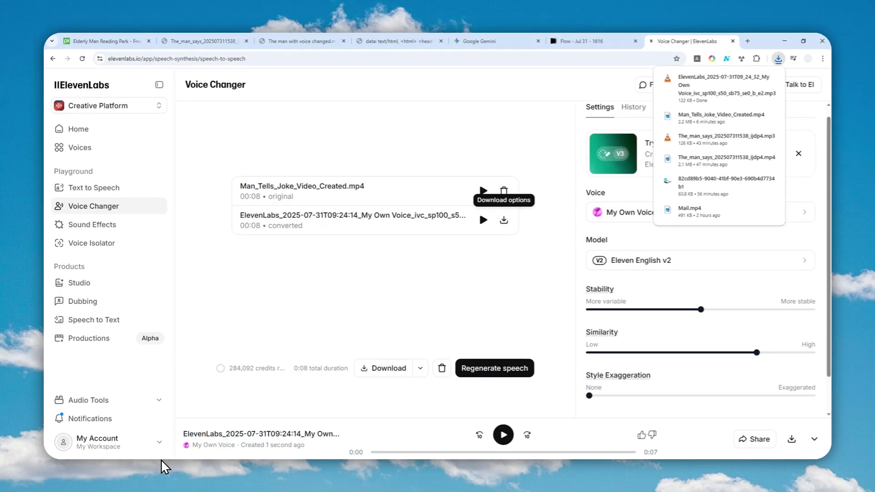
Import Man_Tells_Joke and the ElevenLabs MP3, then put the video on a 1280 x 720 24fps timeline
{"action": "left_click", "coordinate": [157, 463]}
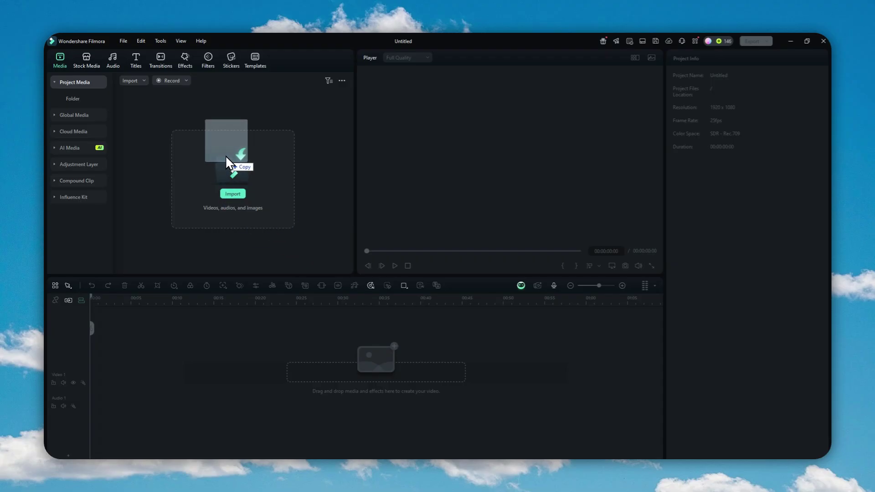
{"action": "left_click_drag", "start_coordinate": [225, 155], "coordinate": [222, 152]}
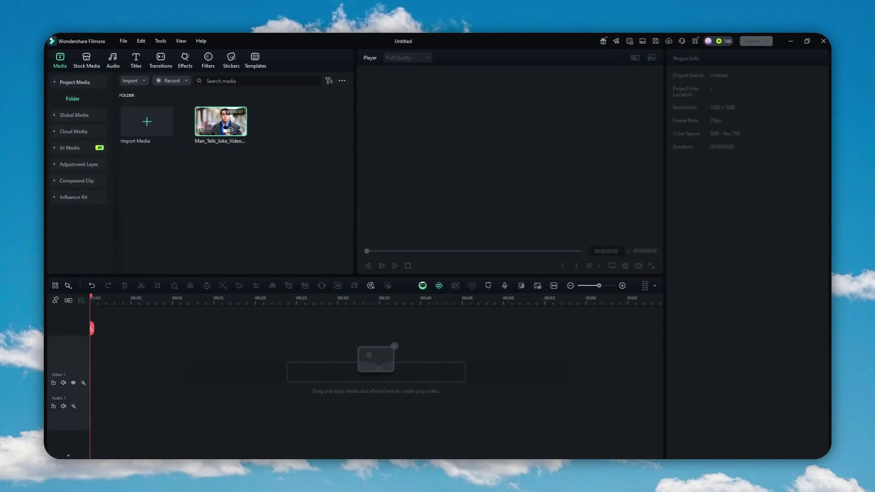
{"action": "left_click_drag", "start_coordinate": [330, 204], "coordinate": [330, 205]}
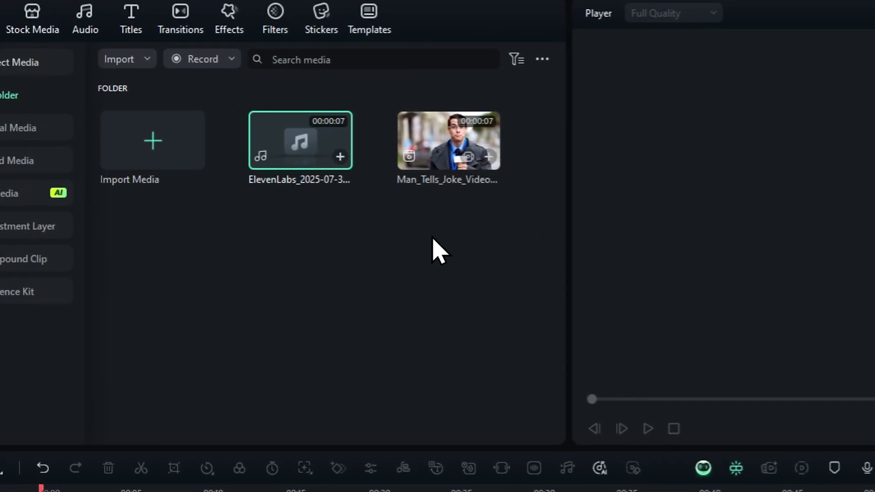
{"action": "left_click_drag", "start_coordinate": [439, 142], "coordinate": [65, 491]}
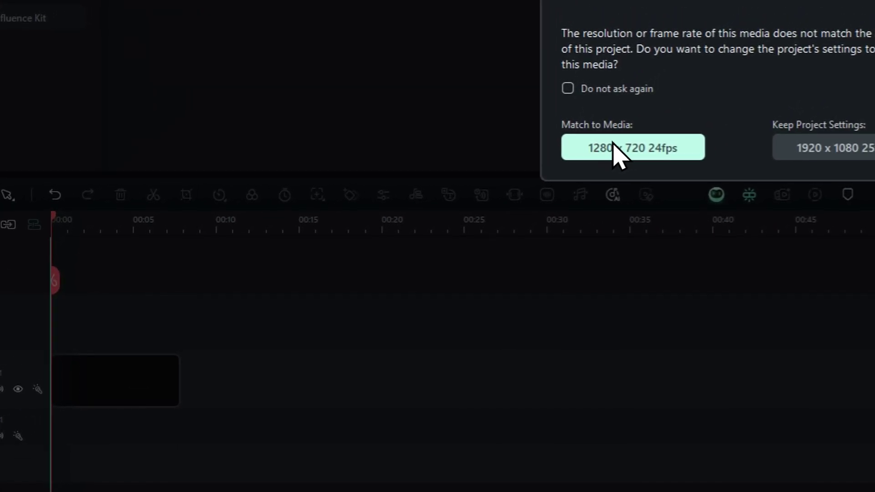
{"action": "left_click", "coordinate": [635, 145]}
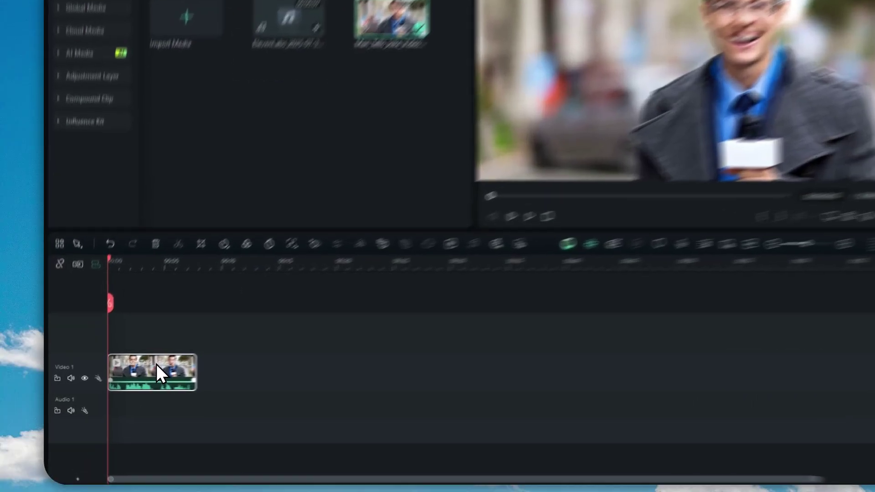
Mute the video clip's soundtrack, place the ElevenLabs voice on Audio 1, and preview
{"action": "right_click", "coordinate": [130, 376]}
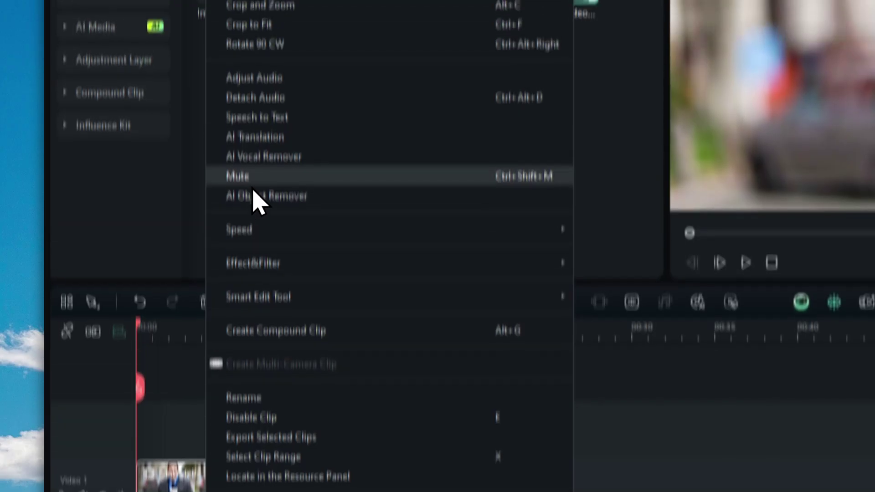
{"action": "left_click", "coordinate": [266, 71]}
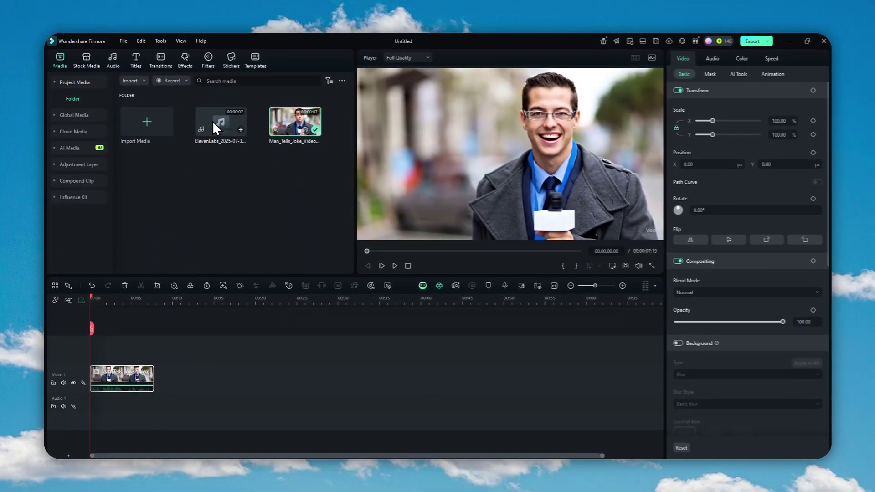
{"action": "left_click_drag", "start_coordinate": [213, 123], "coordinate": [88, 398]}
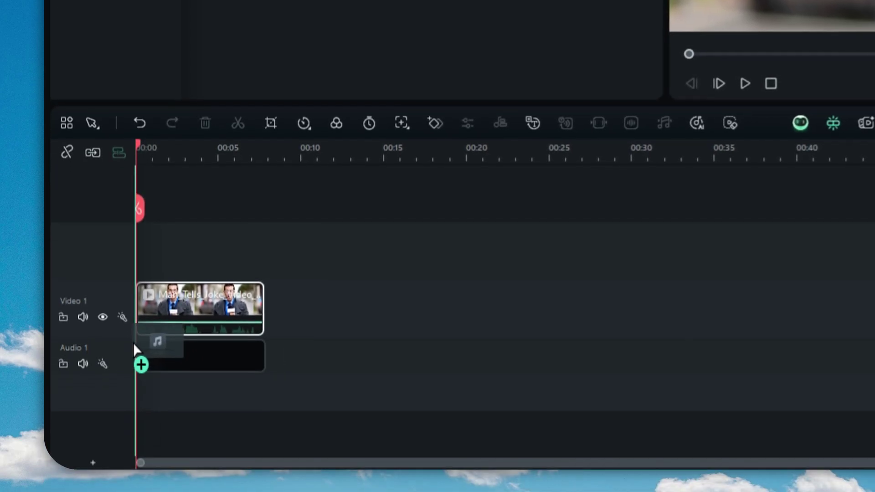
{"action": "left_click_drag", "start_coordinate": [132, 341], "coordinate": [132, 348]}
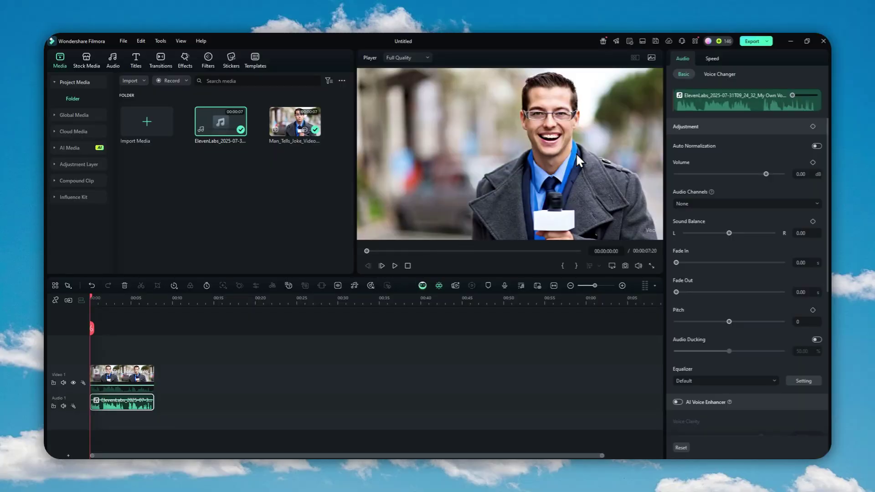
{"action": "left_click", "coordinate": [395, 264]}
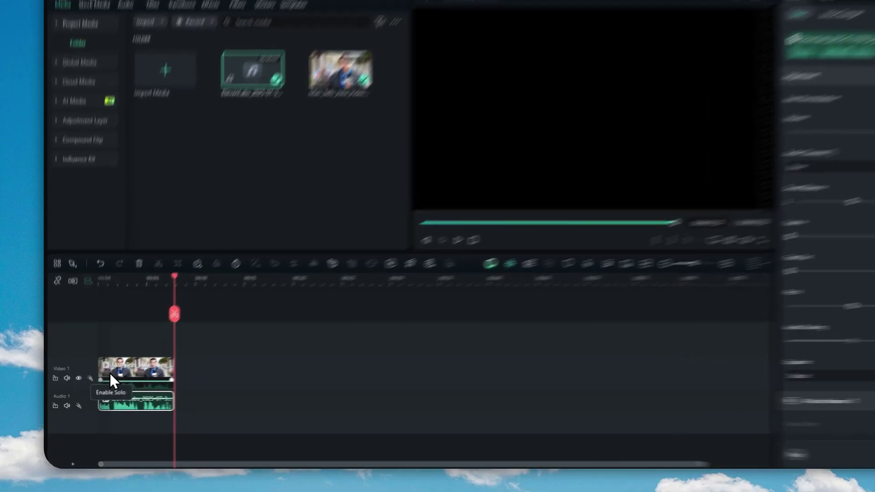
Unmute the video's original voice, mute the ElevenLabs track, and preview the original sound
{"action": "right_click", "coordinate": [103, 376]}
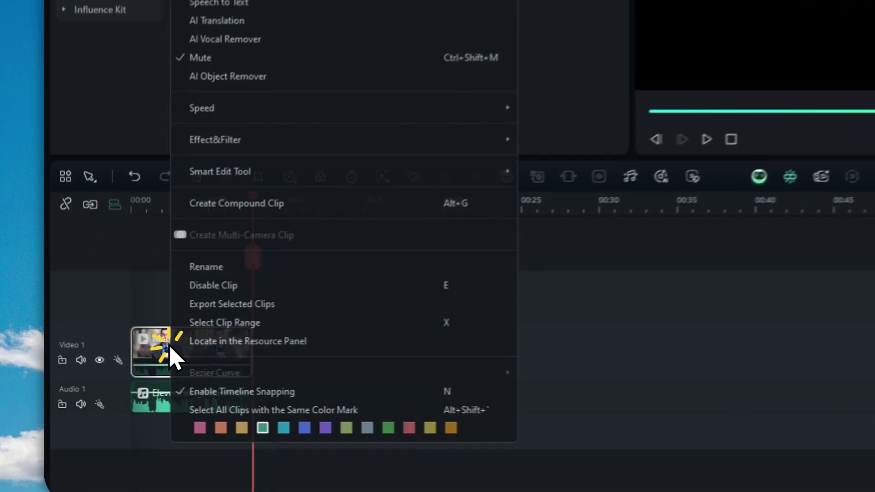
{"action": "left_click", "coordinate": [244, 111]}
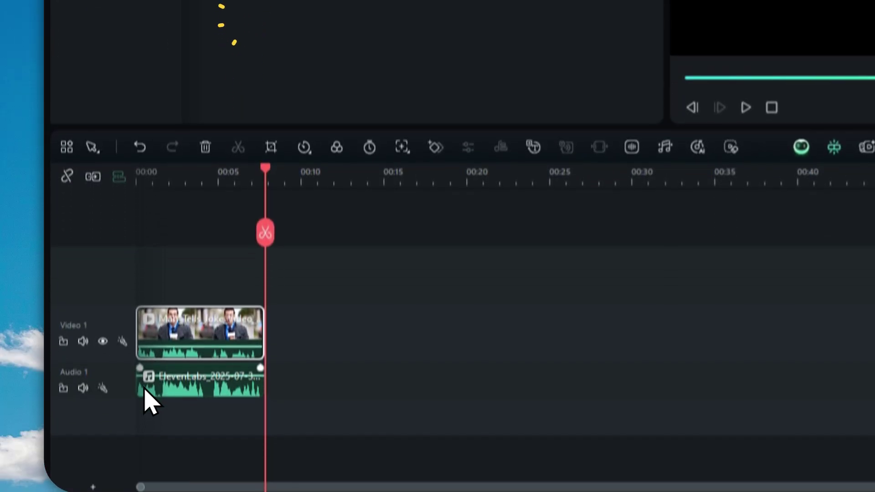
{"action": "right_click", "coordinate": [157, 474]}
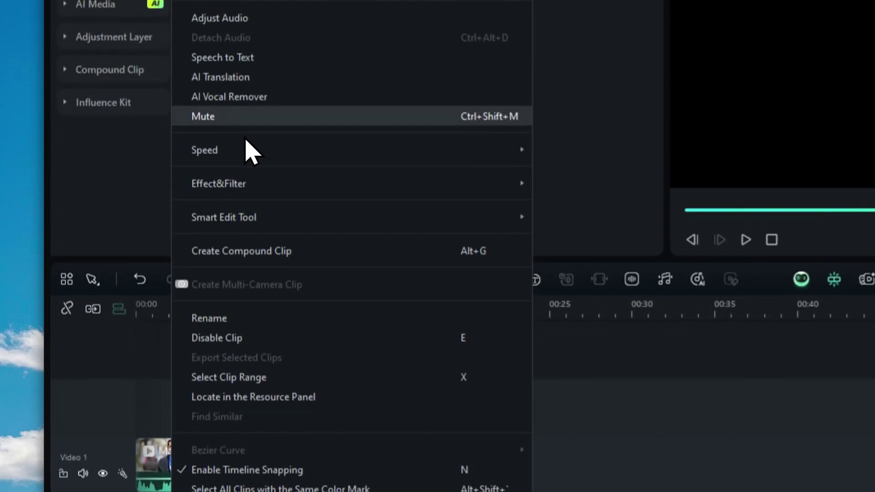
{"action": "left_click", "coordinate": [240, 119]}
{"action": "left_click", "coordinate": [745, 166]}
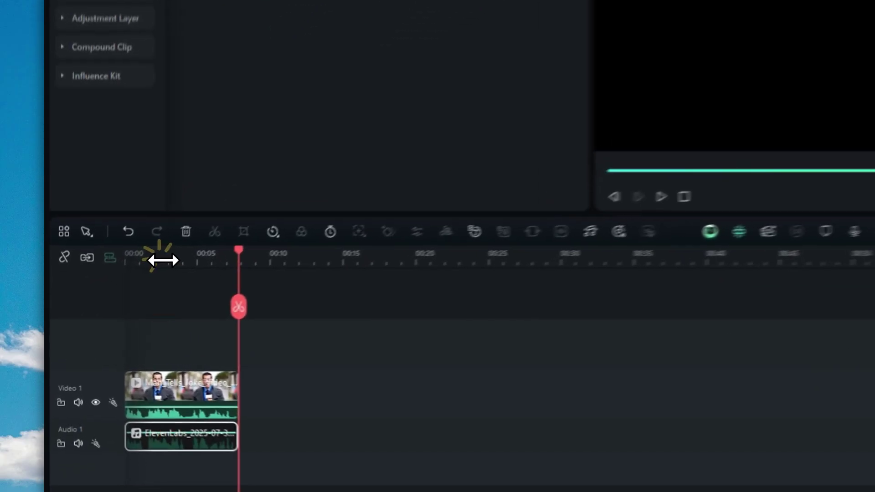
{"action": "left_click", "coordinate": [111, 303]}
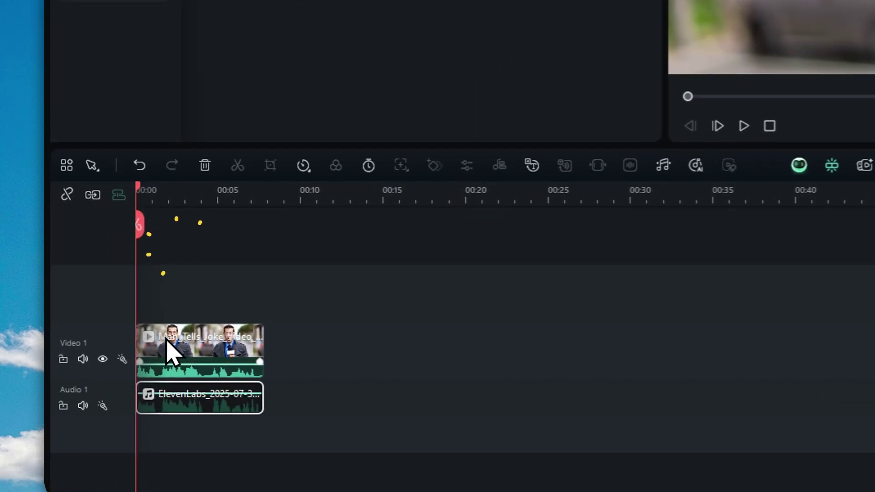
Mute the video's original voice, unmute the ElevenLabs voice, and export the edit as X.mp4
{"action": "right_click", "coordinate": [112, 377]}
{"action": "left_click", "coordinate": [287, 19]}
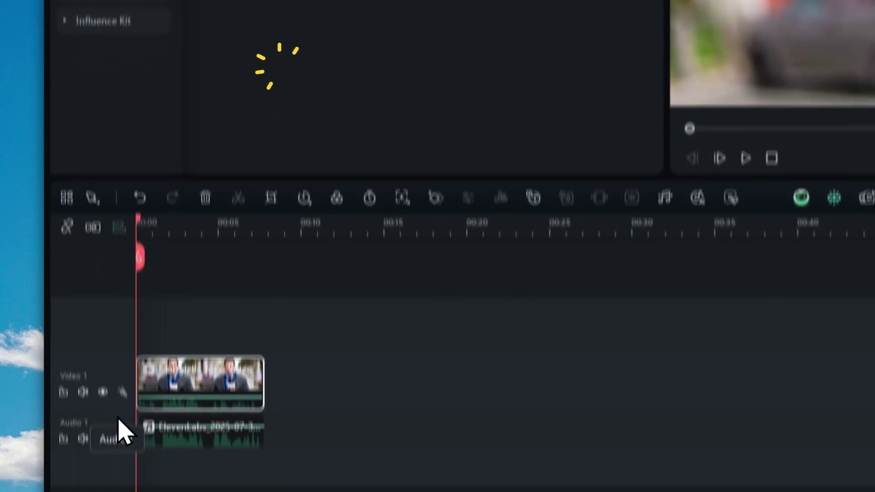
{"action": "left_click", "coordinate": [166, 435]}
{"action": "right_click", "coordinate": [156, 431]}
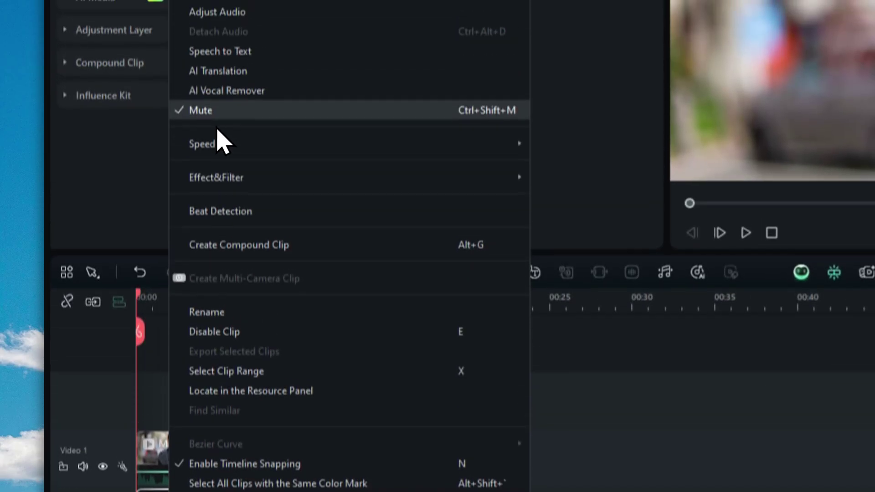
{"action": "left_click", "coordinate": [209, 111]}
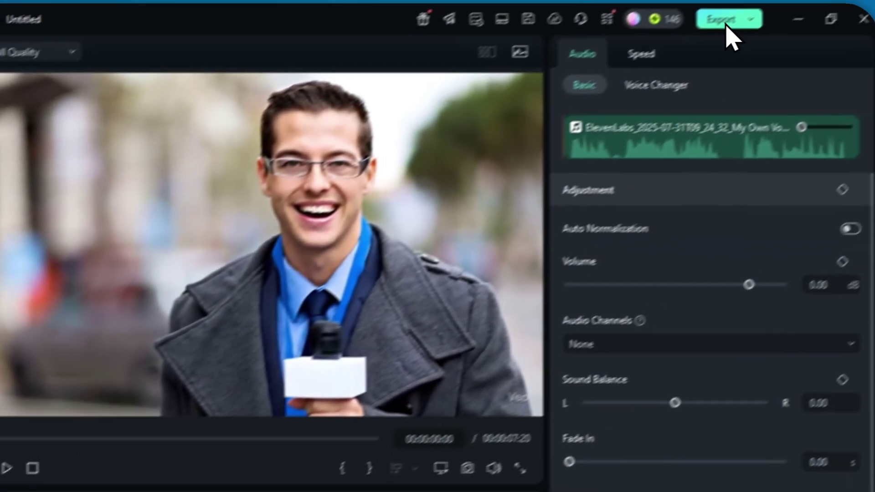
{"action": "left_click", "coordinate": [723, 21]}
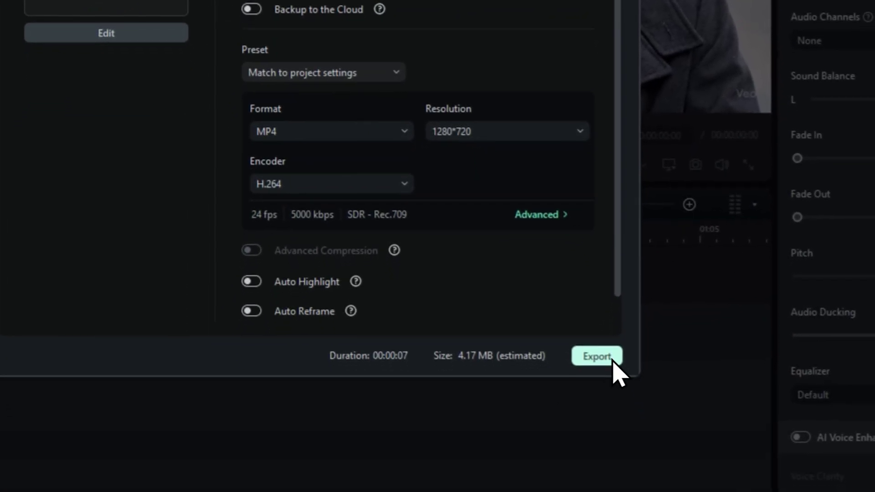
{"action": "left_click", "coordinate": [597, 355]}
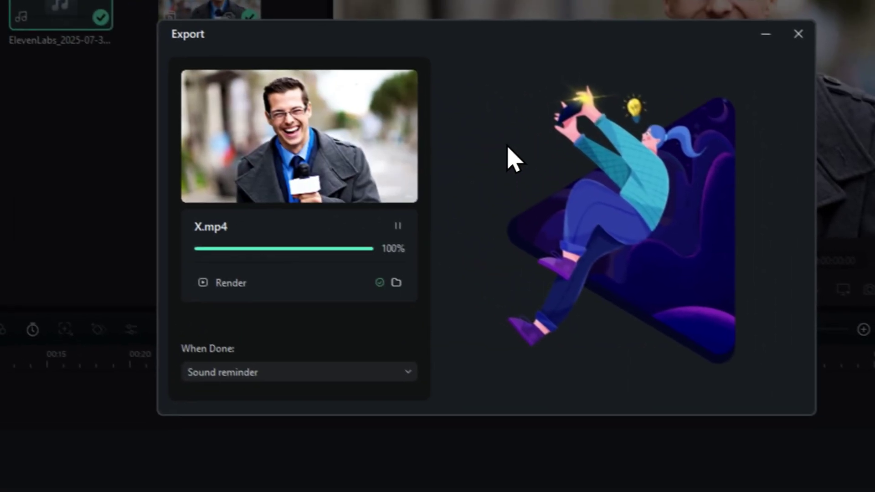
Open the exported X.mp4 in a Chrome tab to play it
{"action": "left_click", "coordinate": [546, 152]}
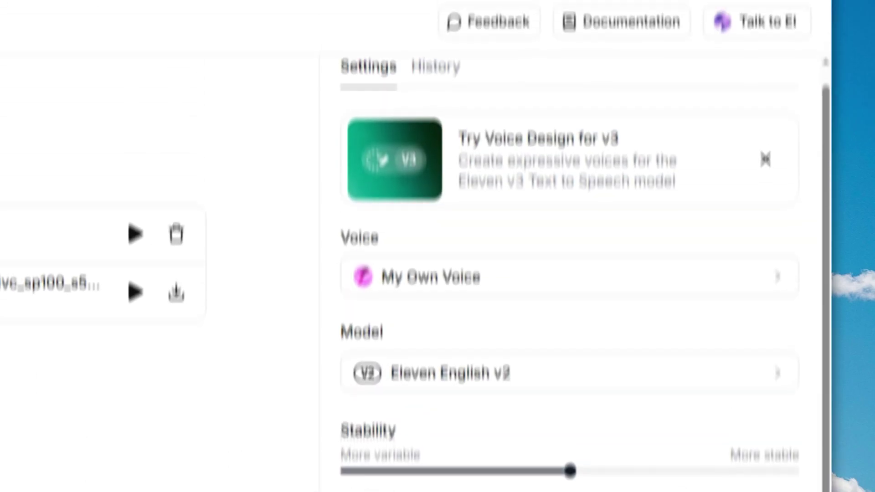
{"action": "left_click_drag", "start_coordinate": [726, 32], "coordinate": [711, 41]}
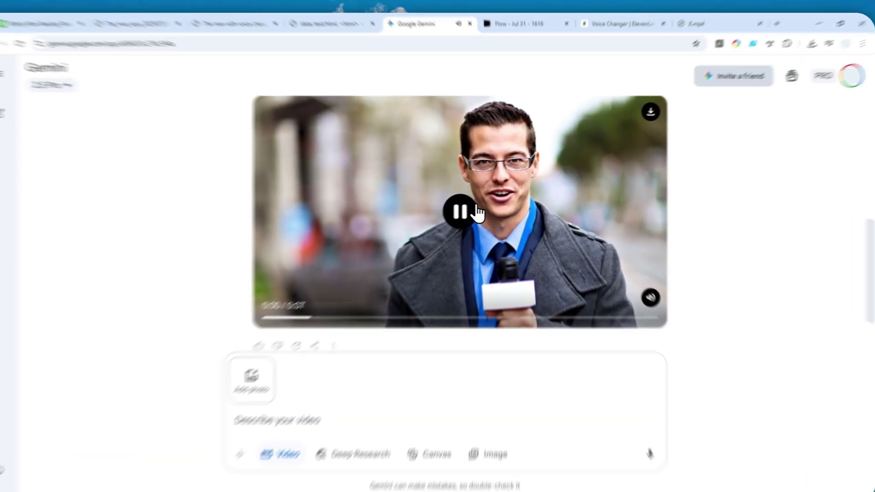
Pause the Veo video and switch through the ElevenLabs tab to the elderly man park photo page
{"action": "left_click", "coordinate": [470, 207]}
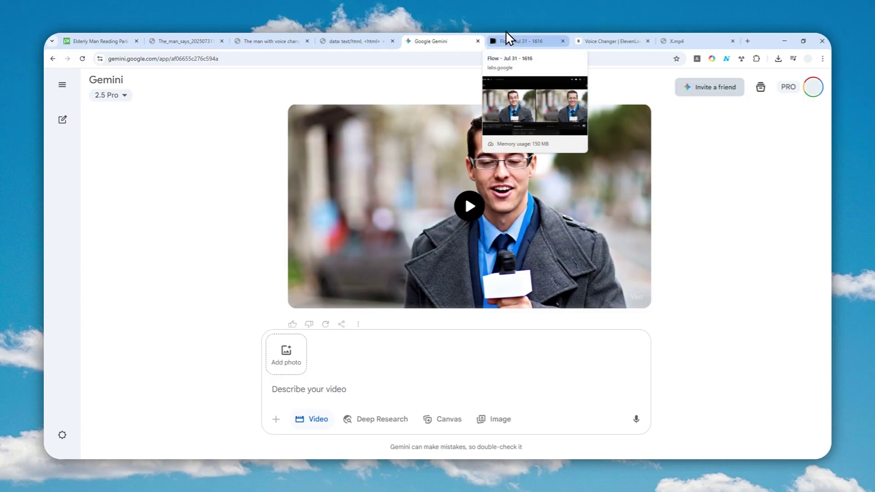
{"action": "left_click", "coordinate": [593, 40]}
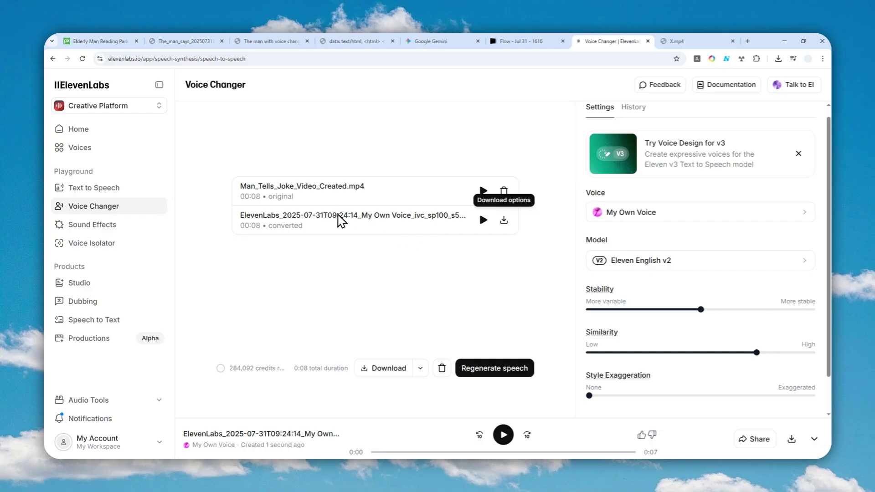
{"action": "left_click", "coordinate": [114, 41]}
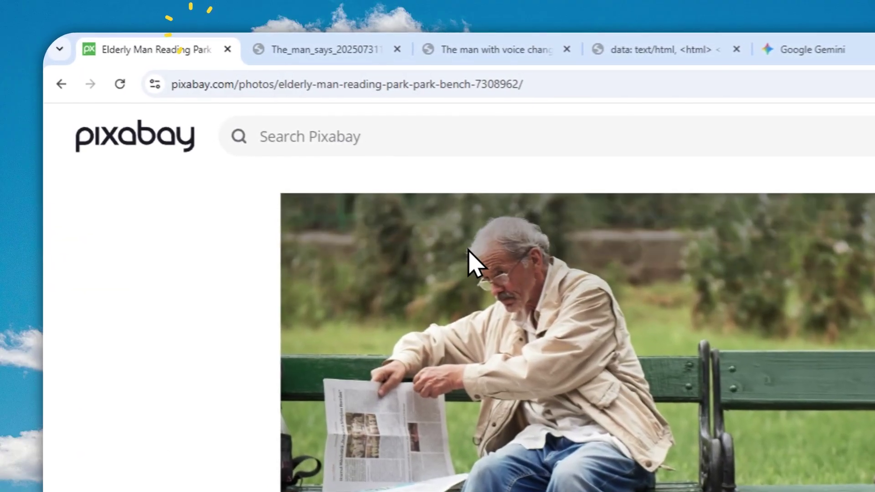